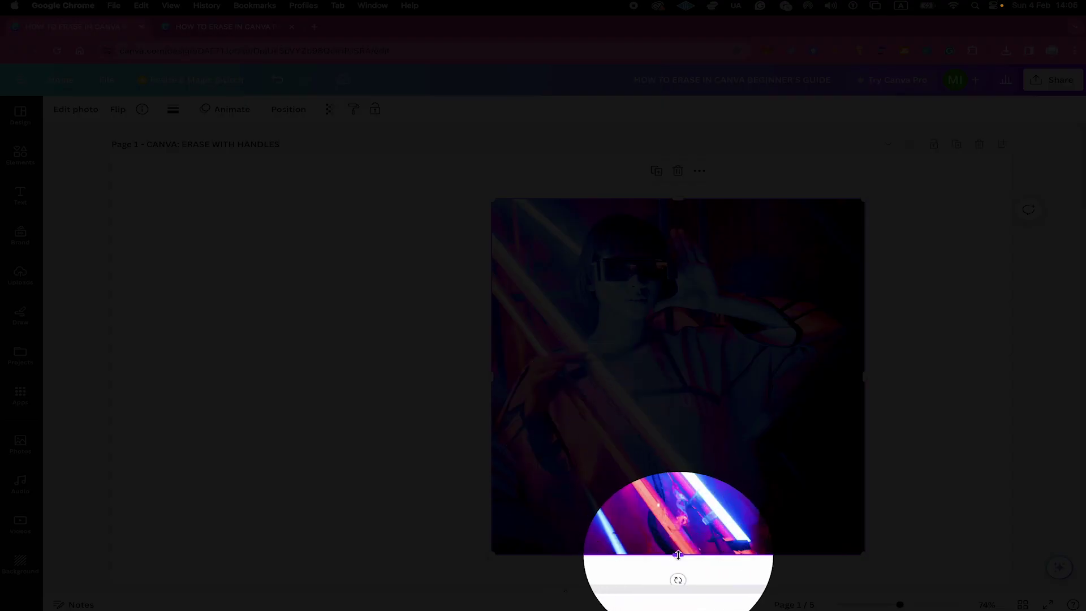
Step: Crop the neon portrait photo on page 1 by moving its bottom edge up and adjusting its top edge, and finish by deselecting it
drag(678, 555, 667, 492)
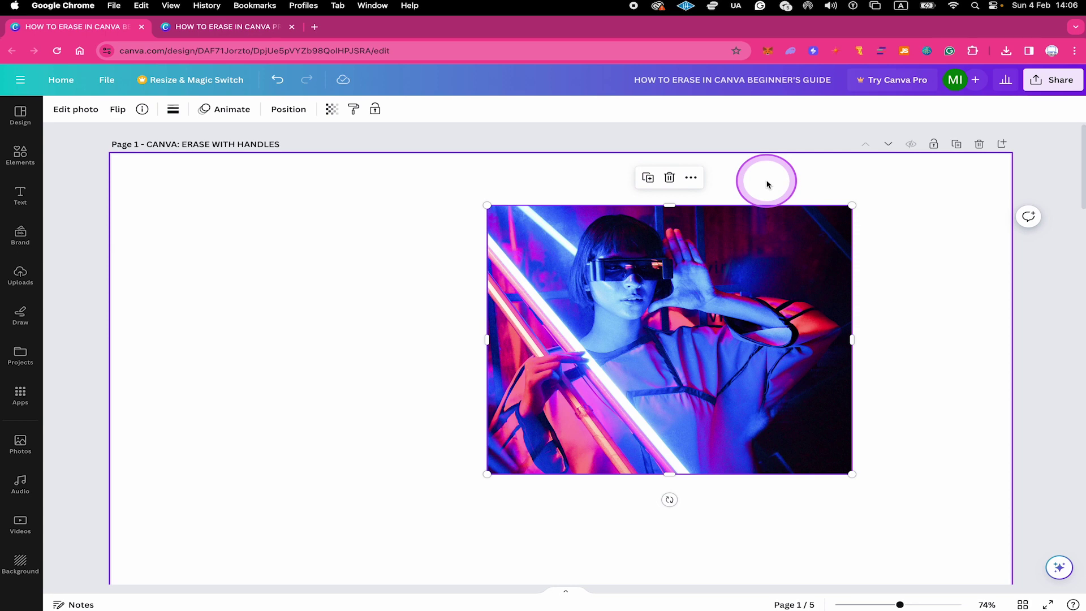
mouse_move(669, 205)
mouse_down()
mouse_move(674, 214)
mouse_move(674, 198)
mouse_up()
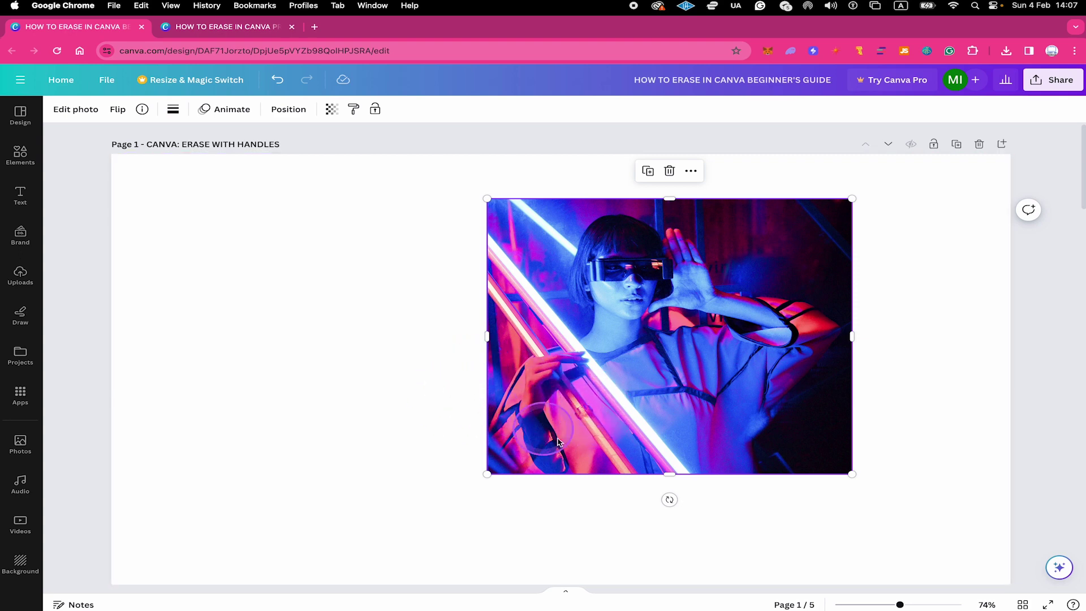
click(625, 500)
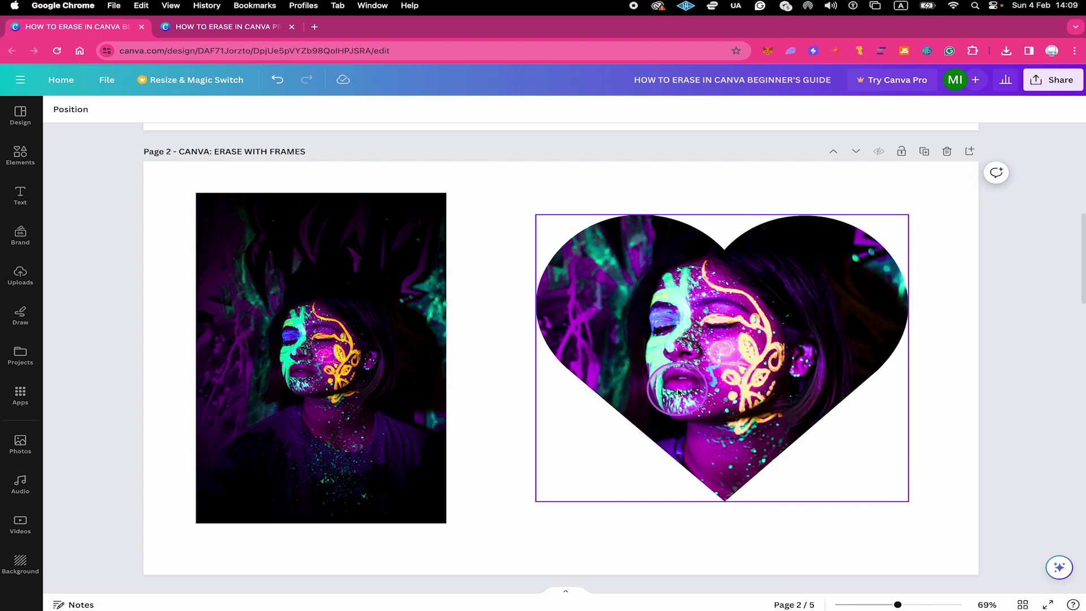
Step: Open the full collection of frames from the elements library for page 2
key(Tab)
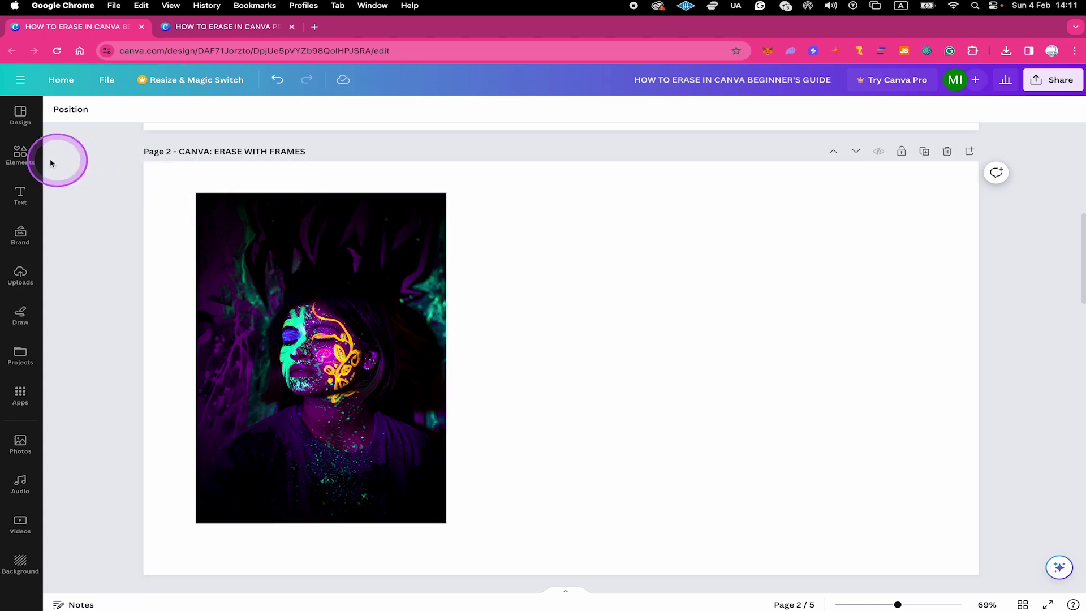
click(51, 163)
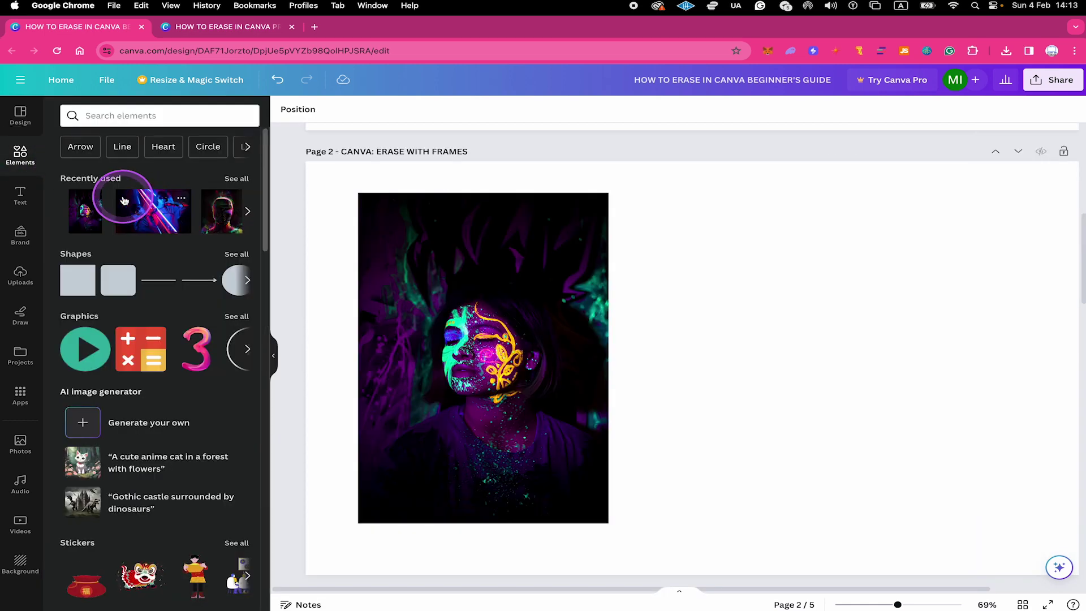
scroll(144, 226, down, 10)
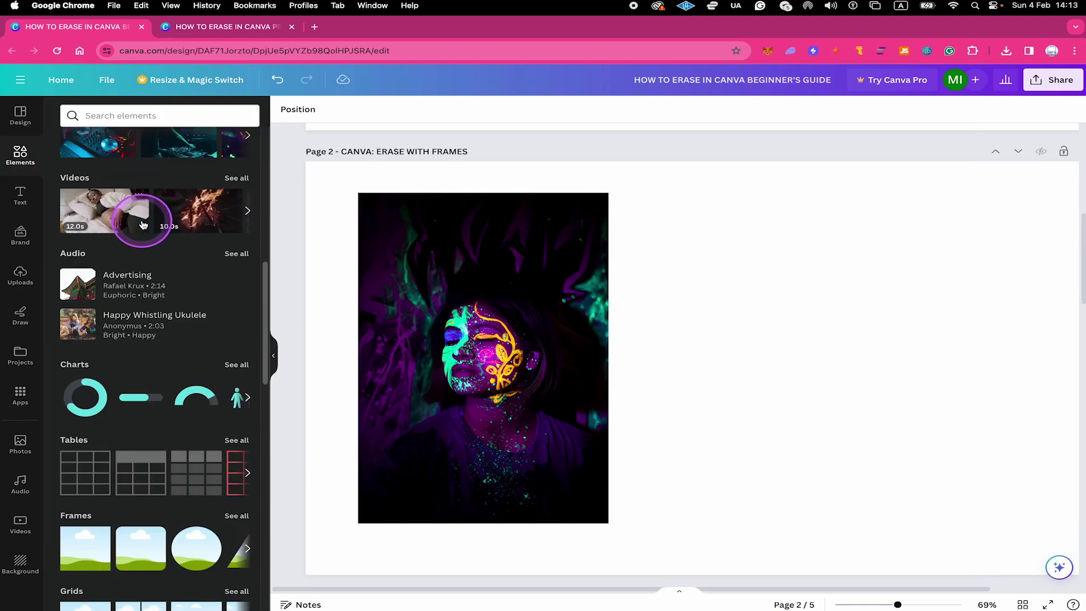
scroll(143, 225, down, 4)
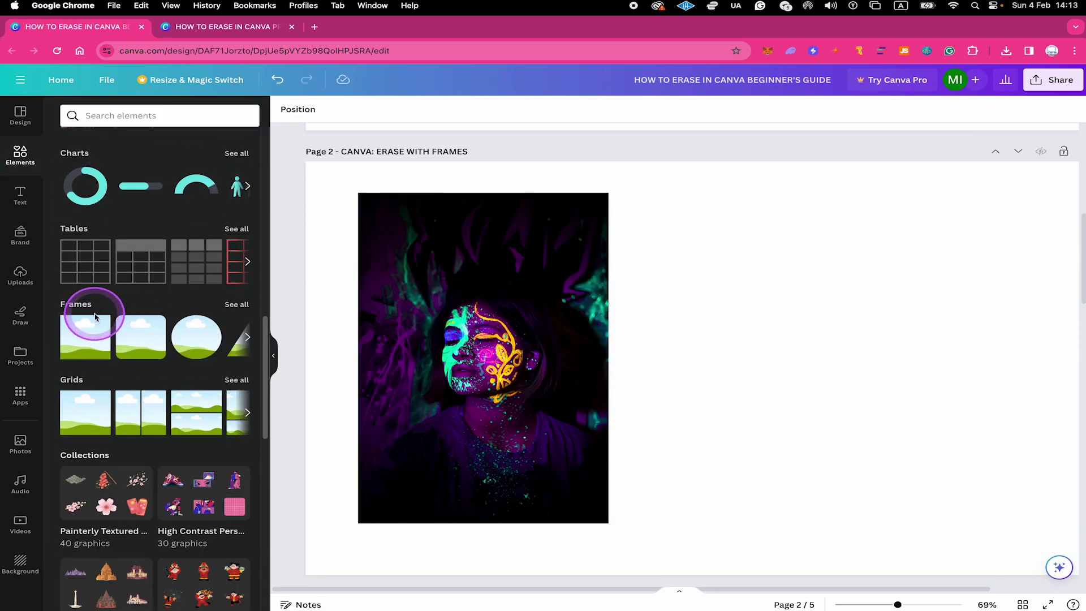
click(236, 304)
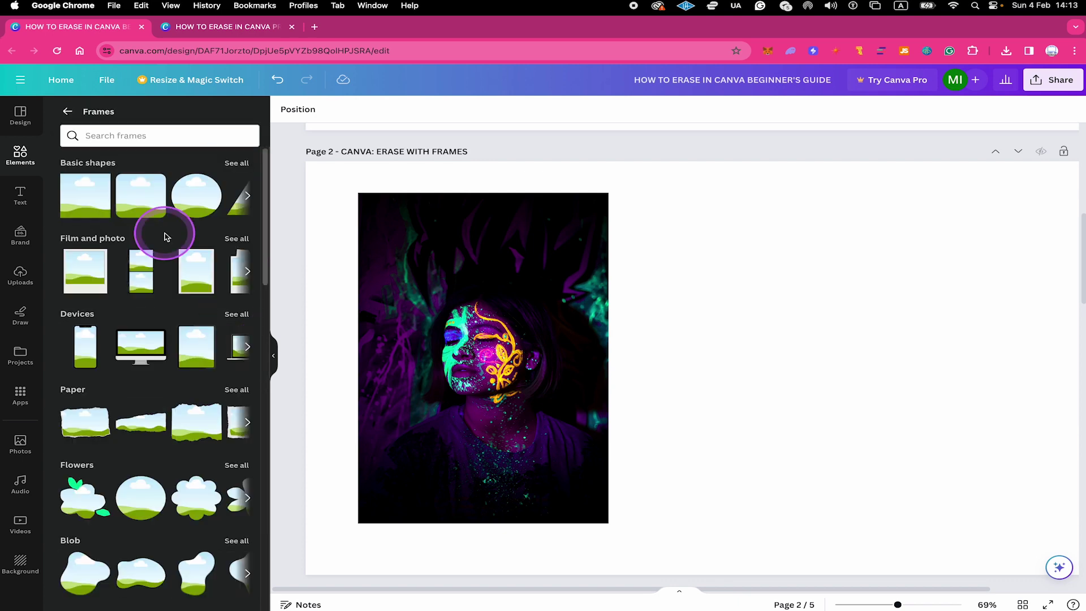
Step: Add the circle frame from the Trending frames to page 2 and place it in the empty space beside the face-paint portrait
scroll(165, 243, down, 8)
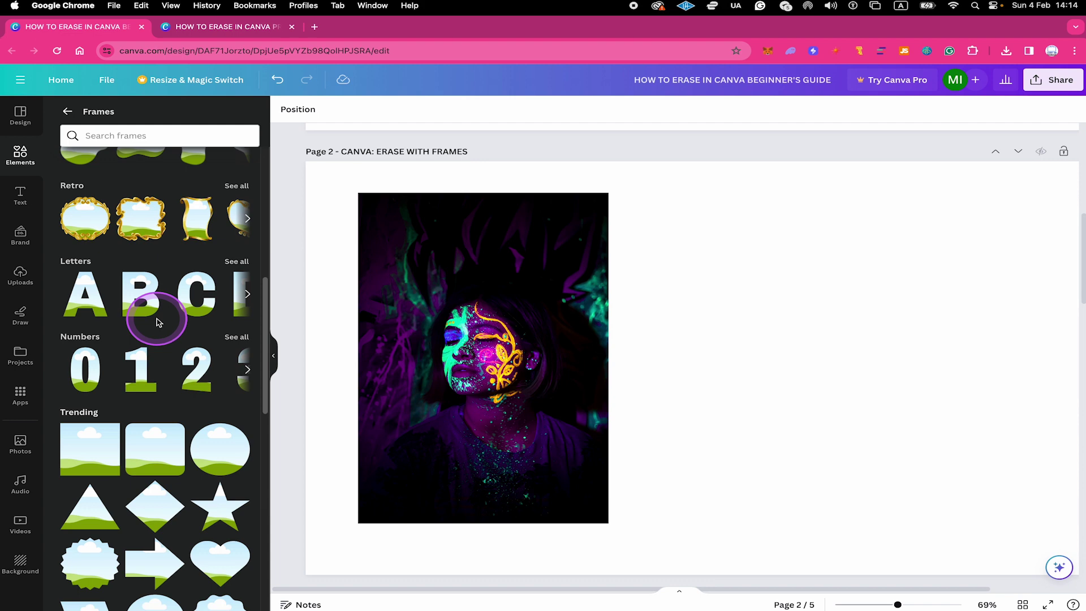
scroll(157, 322, down, 5)
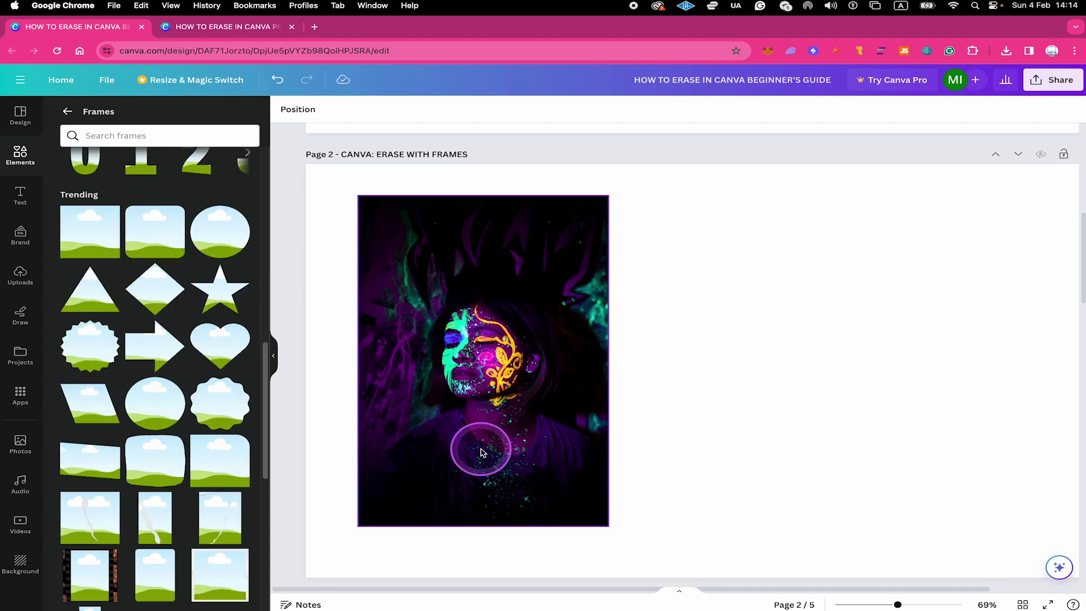
scroll(482, 453, up, 10)
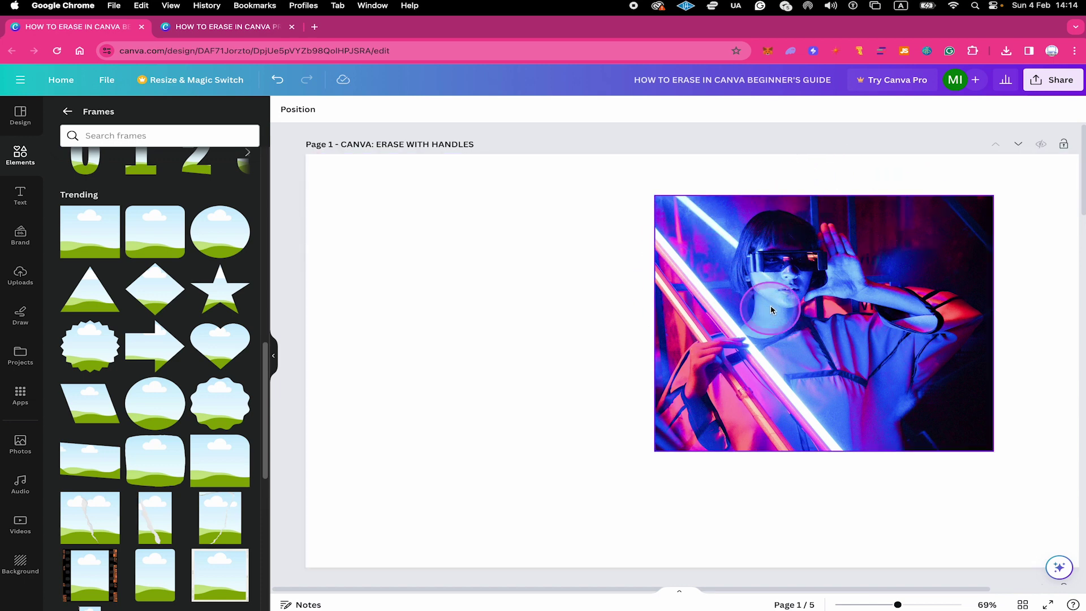
scroll(603, 421, down, 10)
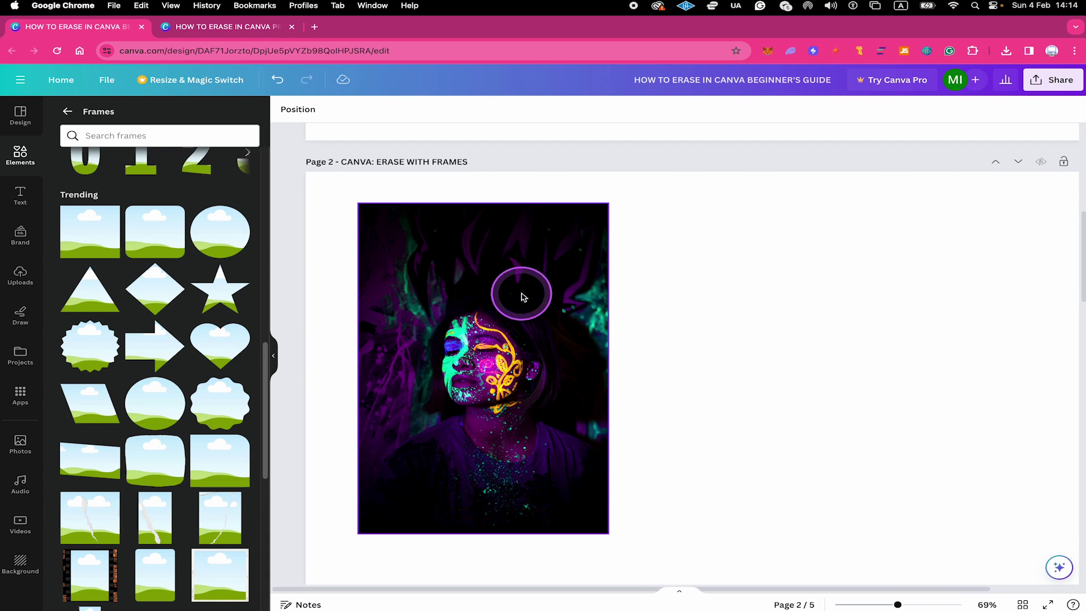
scroll(193, 270, down, 1)
scroll(192, 270, down, 5)
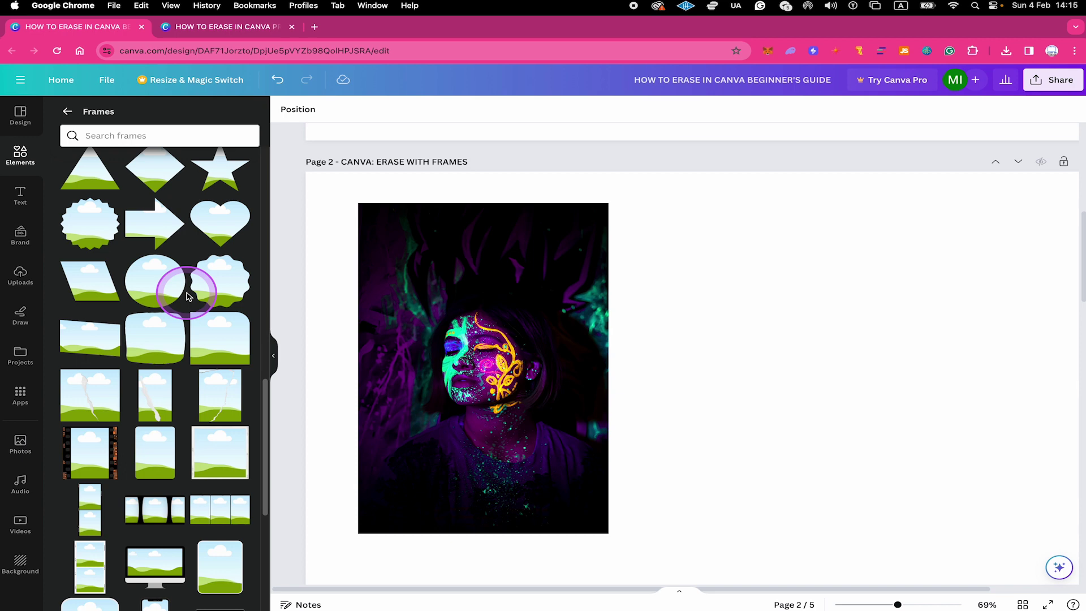
click(158, 286)
drag(718, 343, 816, 305)
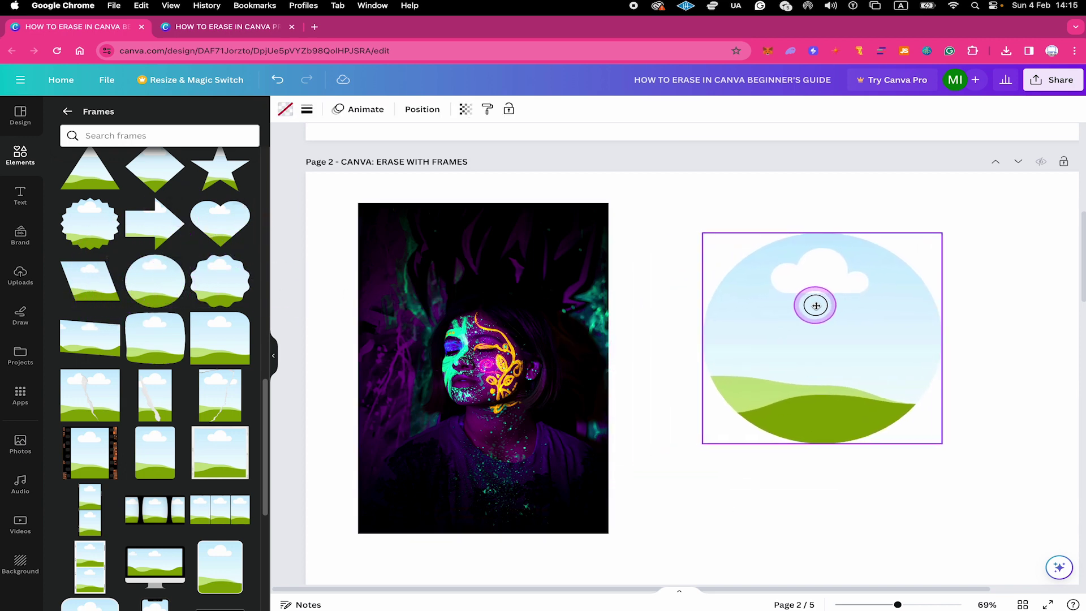
click(701, 235)
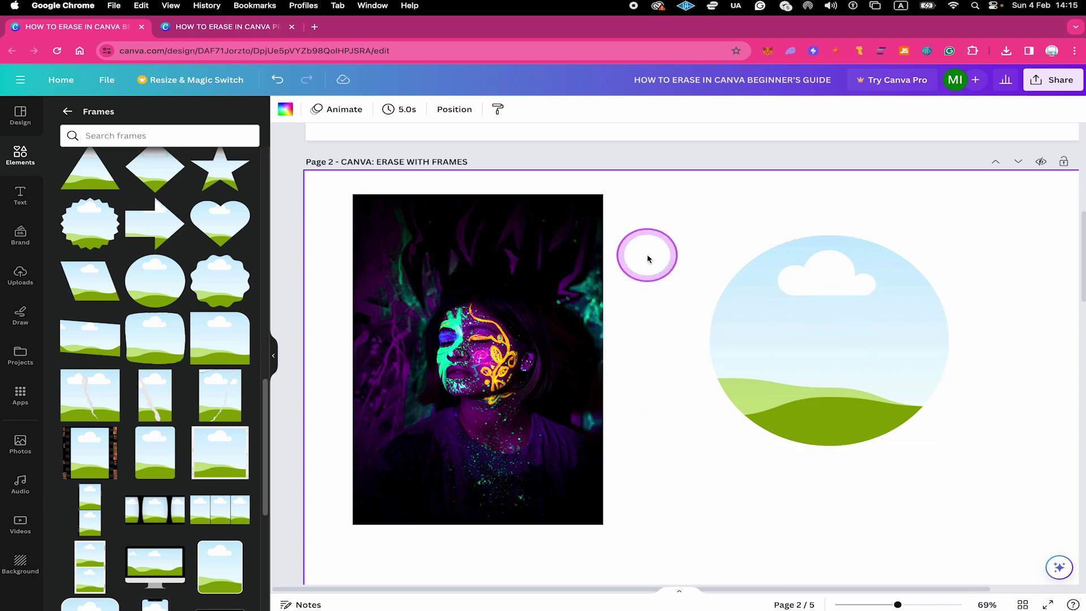
Step: Fill the circle frame with the face-paint portrait and enlarge the filled frame
click(467, 313)
drag(469, 314, 813, 300)
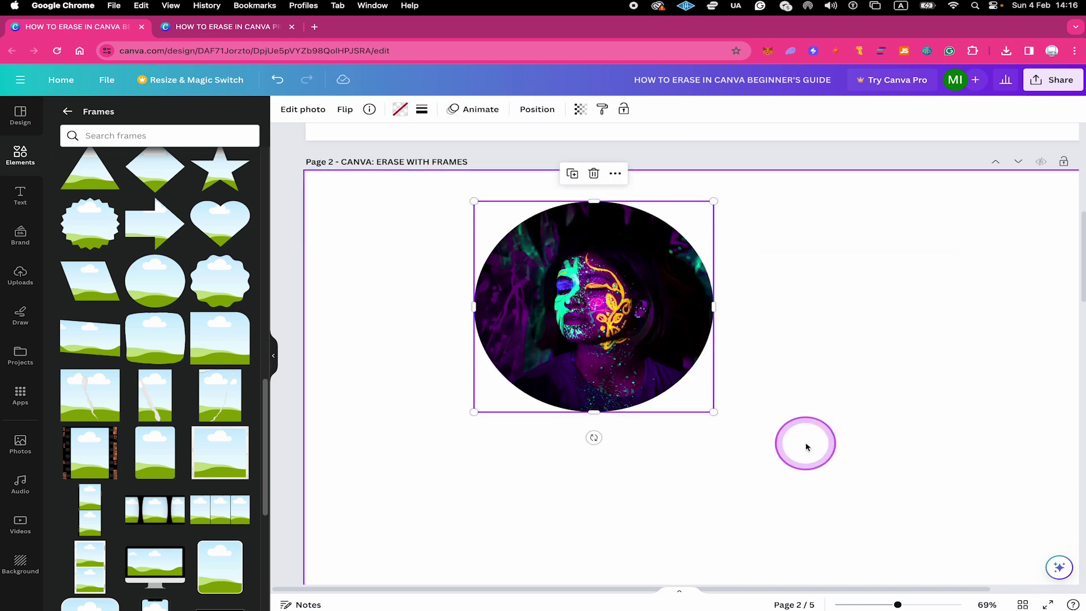
drag(806, 447, 889, 423)
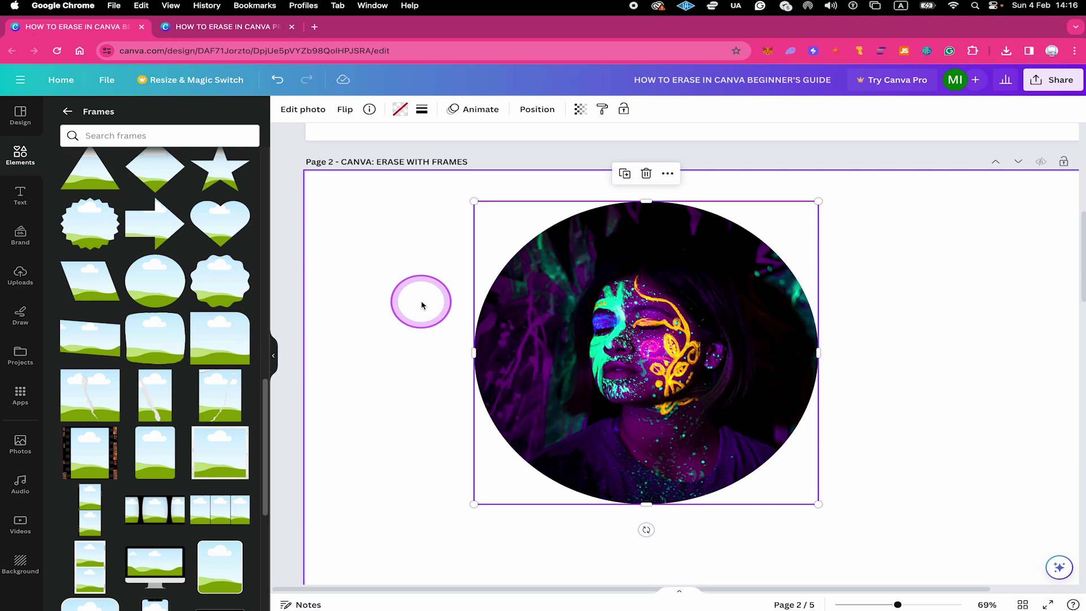
click(924, 430)
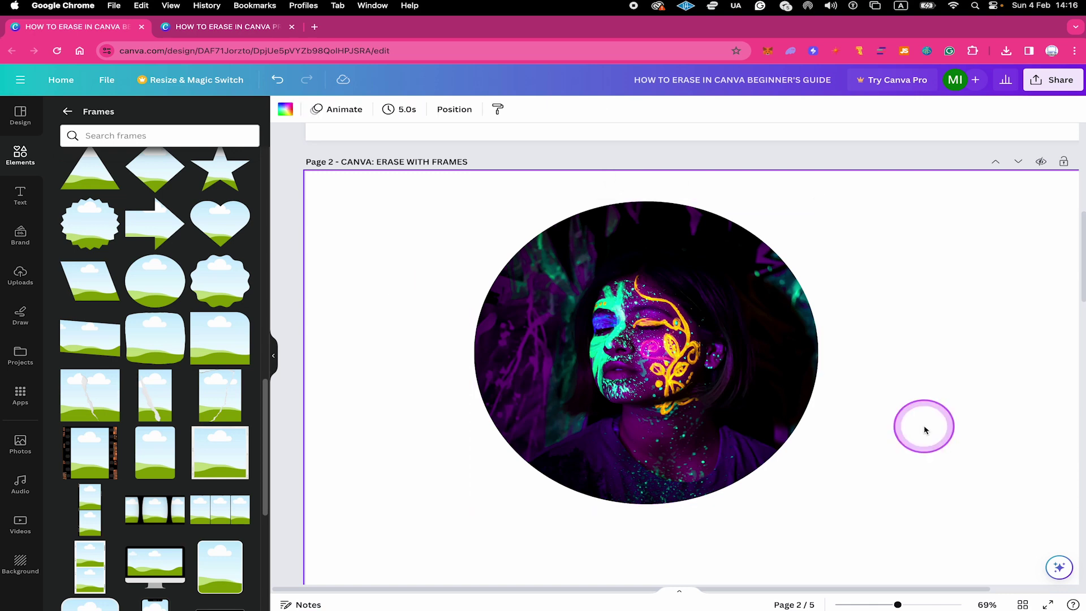
Step: Open the crop of the framed portrait, scale the image up and reposition it so the face sits inside the circle
double_click(659, 331)
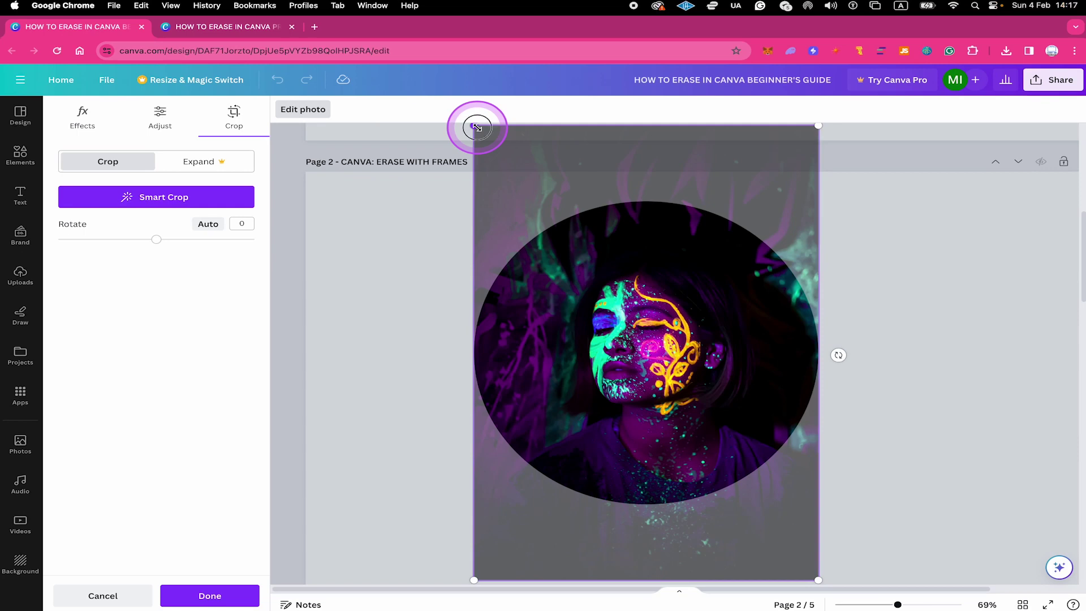
drag(475, 126, 271, 85)
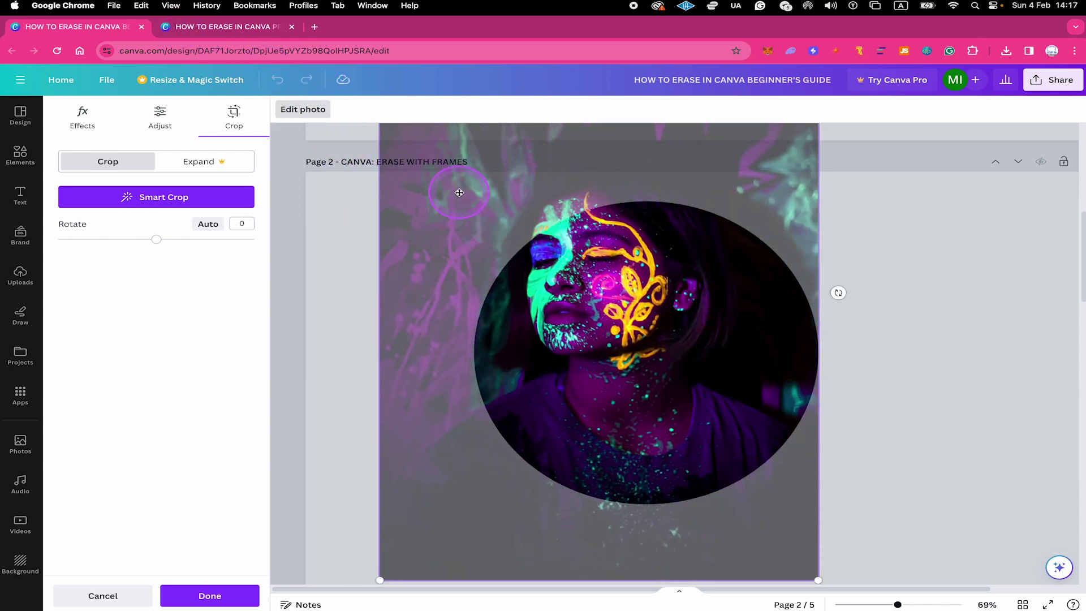
click(450, 190)
drag(449, 191, 512, 301)
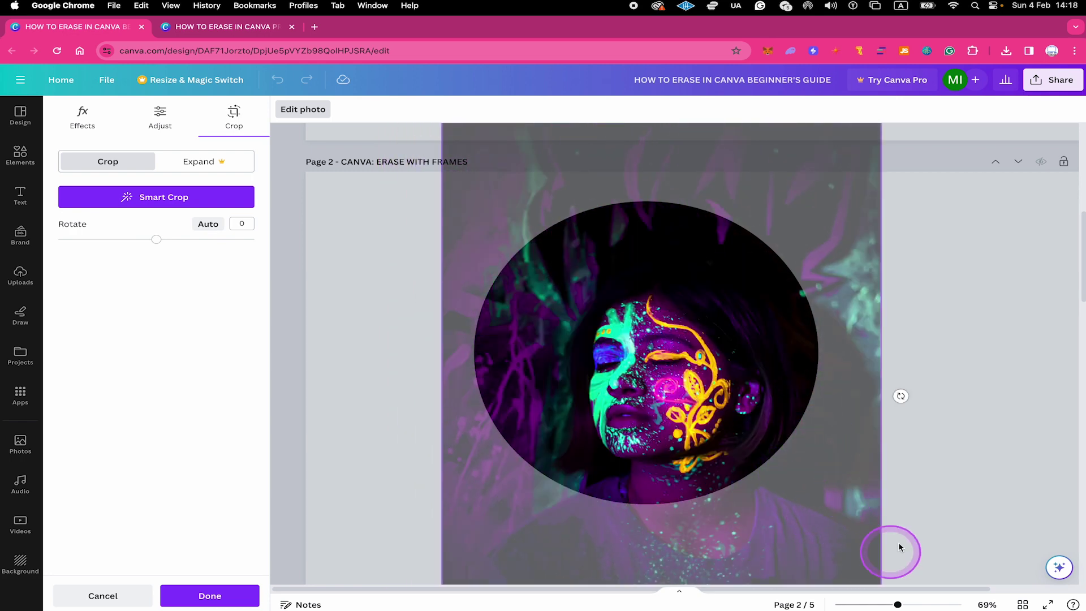
Step: Enlarge the portrait further within the circle frame, centre the face so it fills the circle, and apply the crop
drag(898, 604, 879, 604)
click(754, 237)
drag(754, 236, 929, 284)
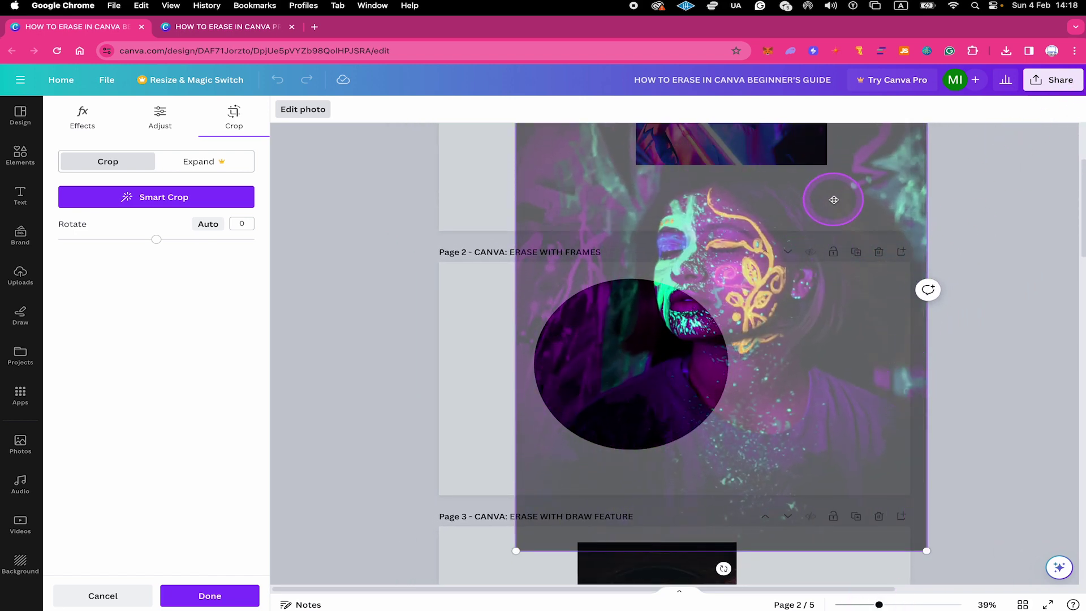
drag(828, 198, 735, 300)
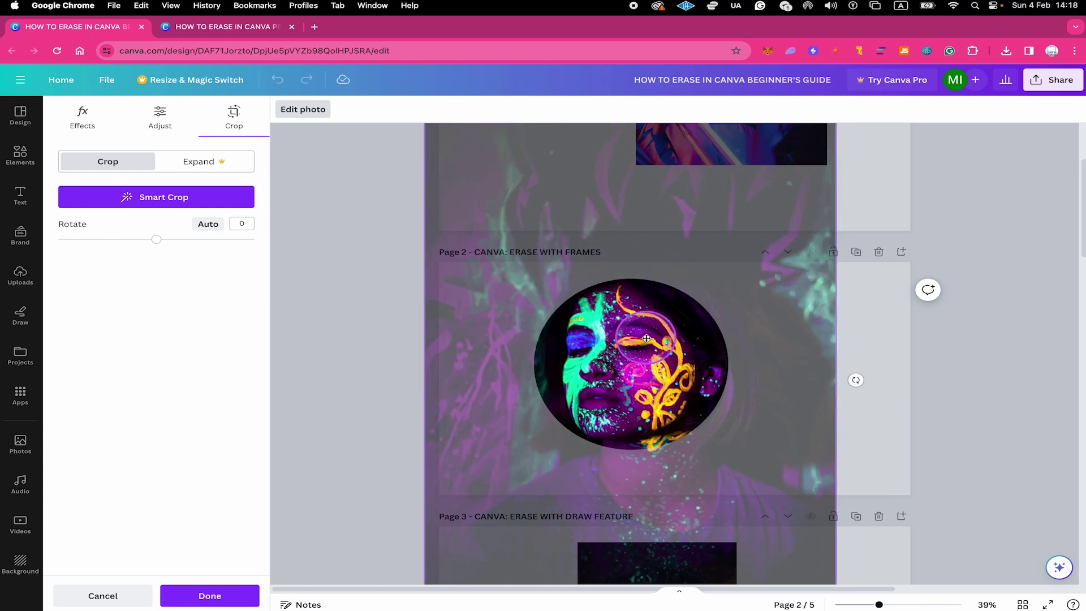
click(195, 594)
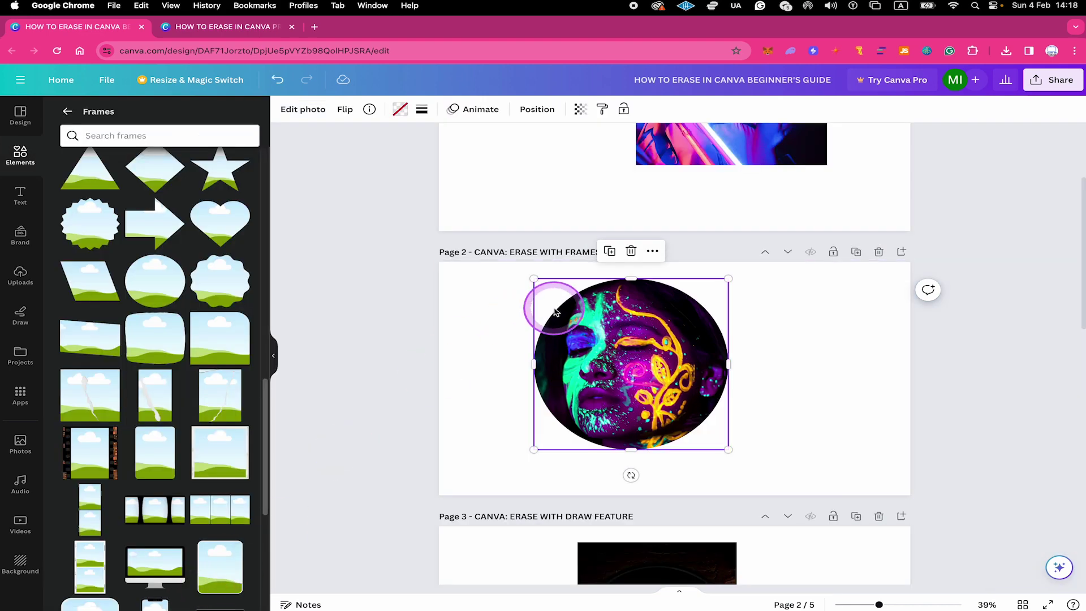
scroll(811, 366, up, 1)
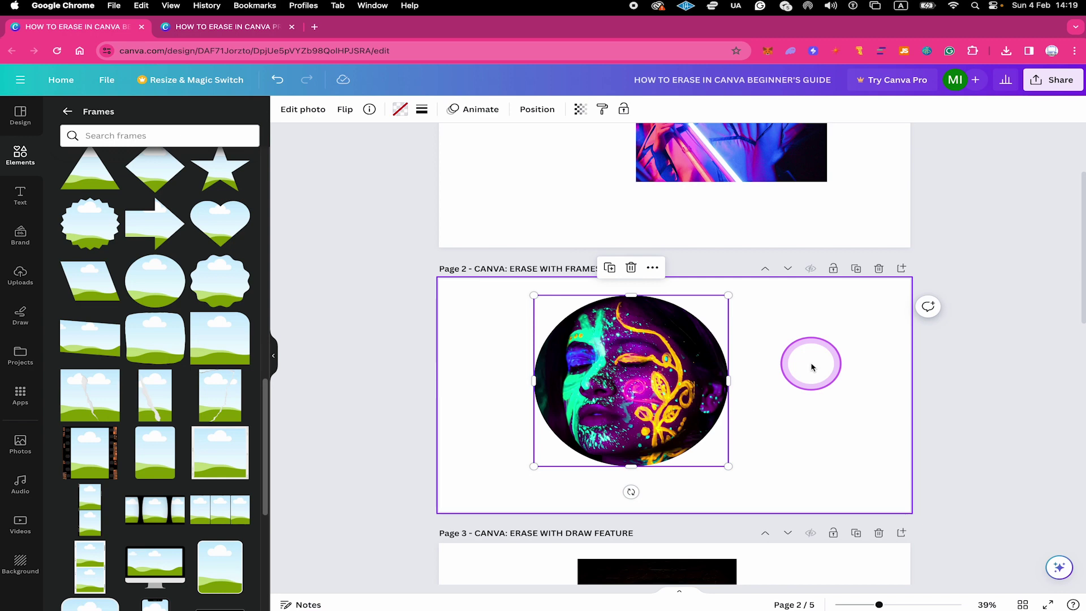
Step: Choose the Marker drawing tool for page 3 and set its colour to black
scroll(810, 367, down, 5)
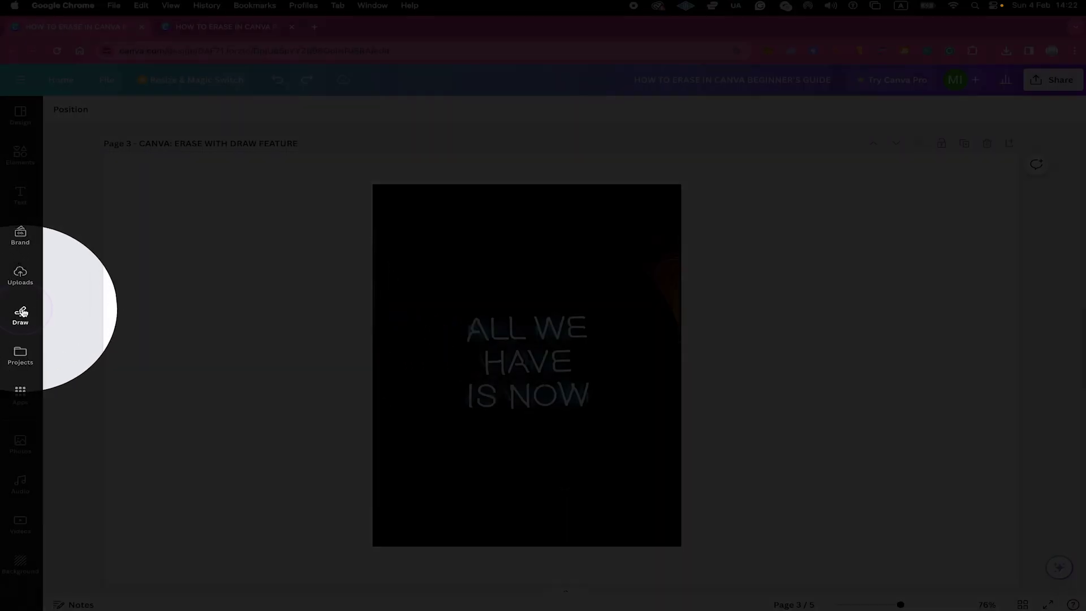
click(21, 312)
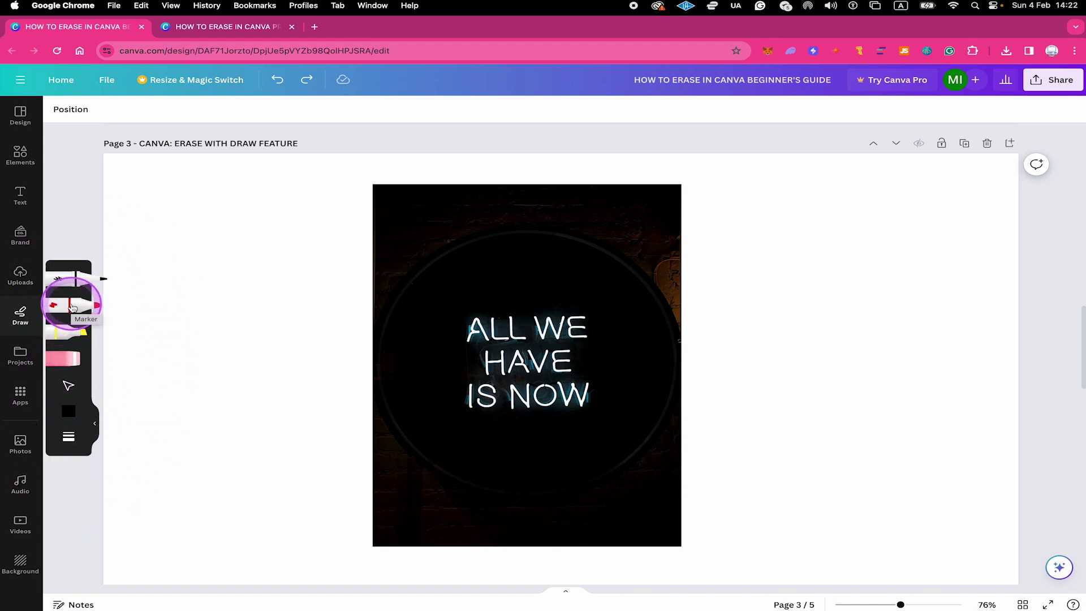
click(72, 307)
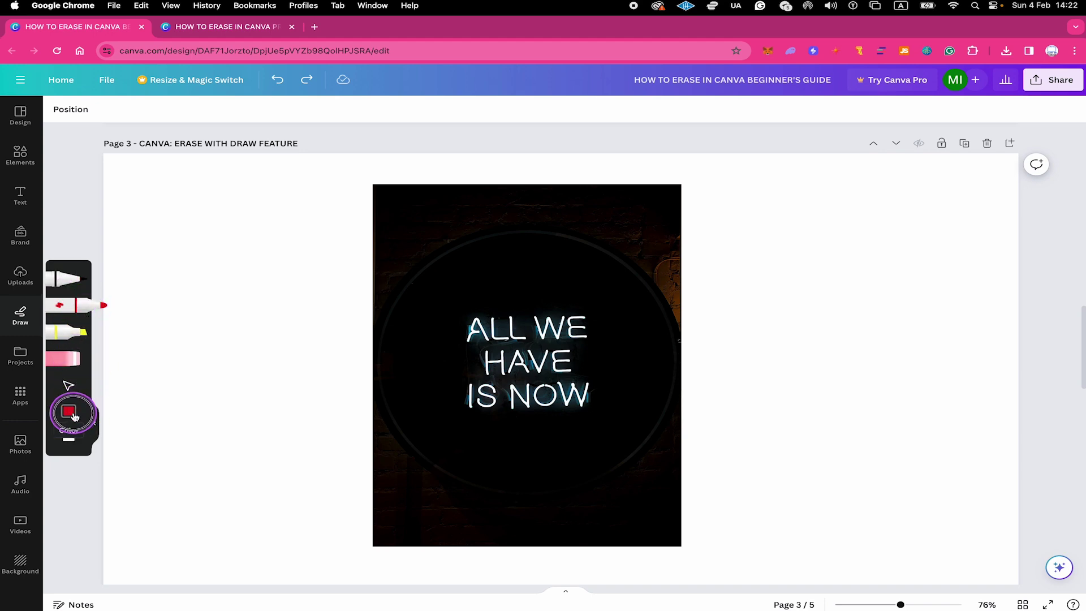
click(69, 412)
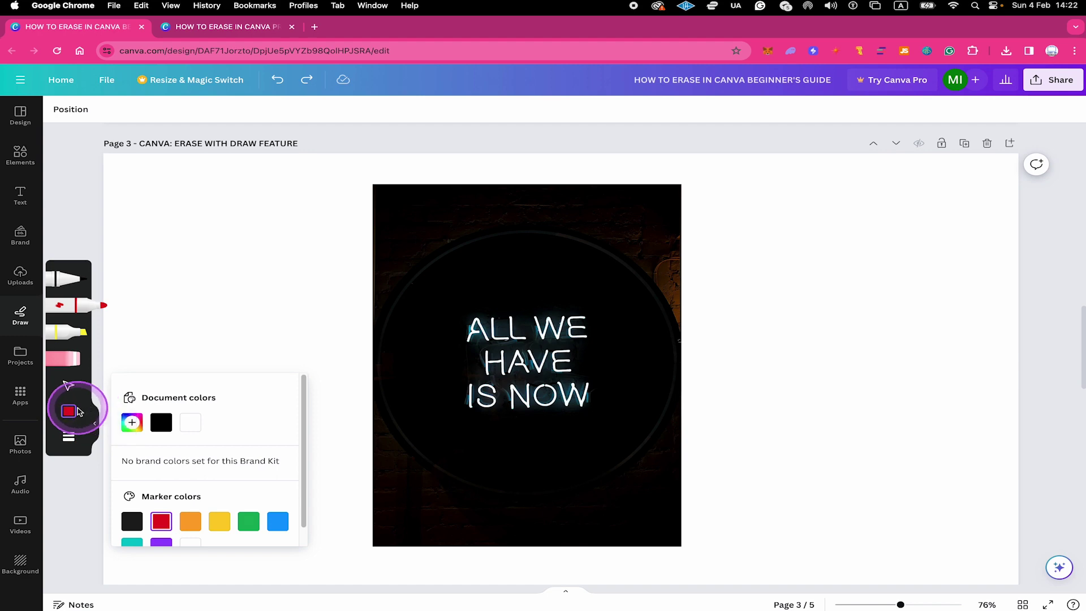
click(131, 521)
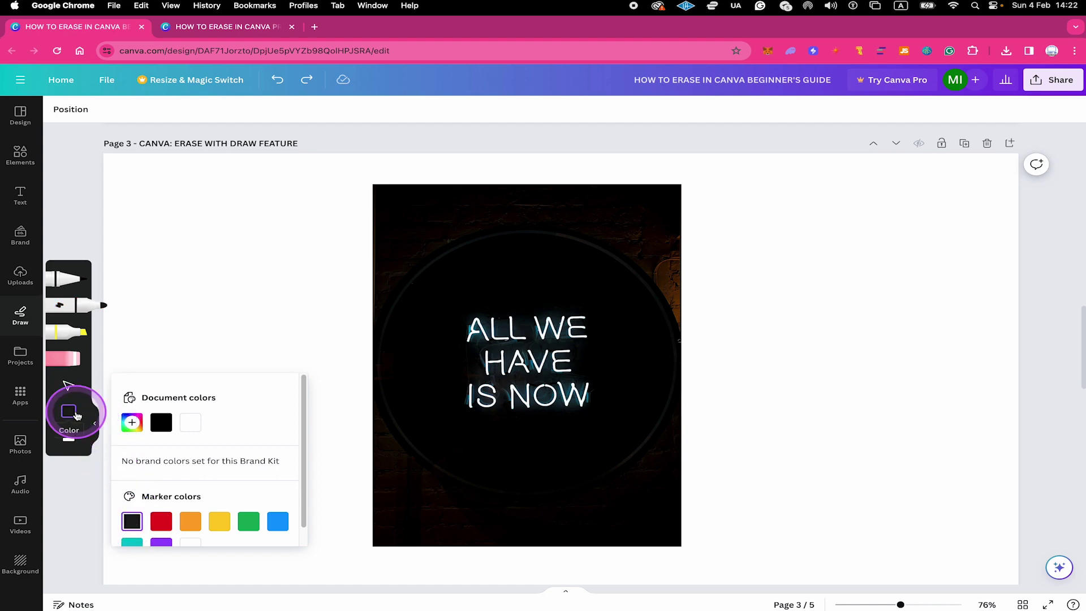
Step: Increase the marker's weight and paint over the word "IS" in the neon sign photo on page 3
click(69, 436)
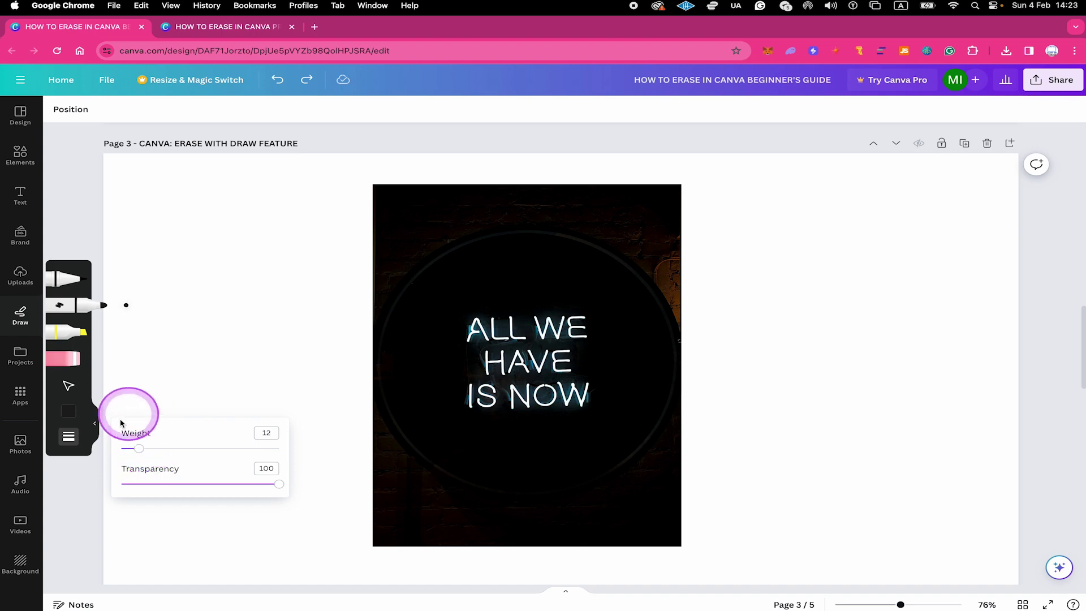
drag(142, 452, 162, 450)
scroll(476, 457, up, 3)
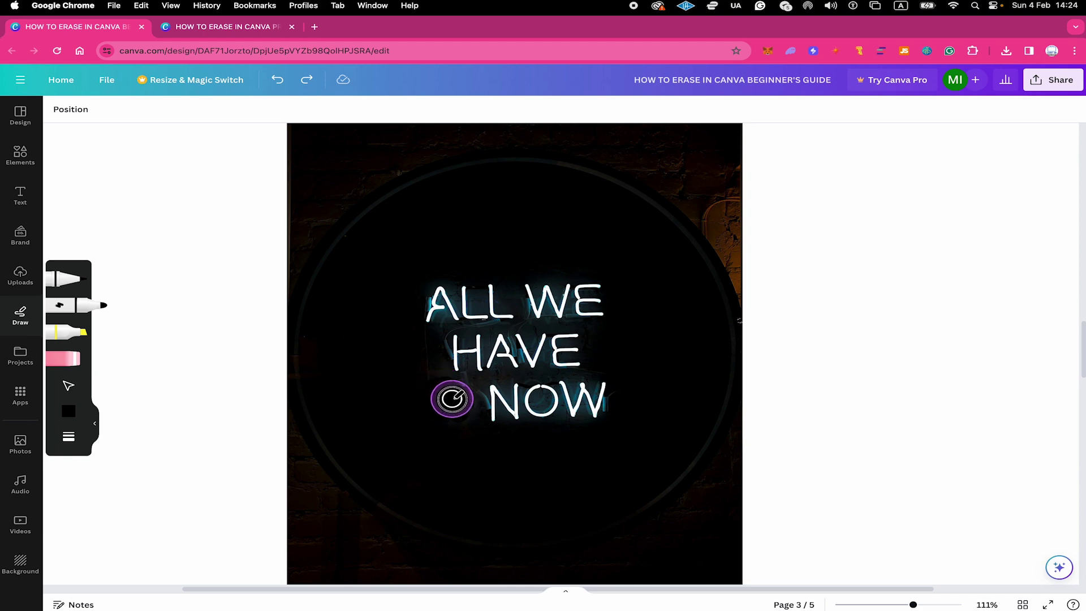
drag(462, 402, 429, 379)
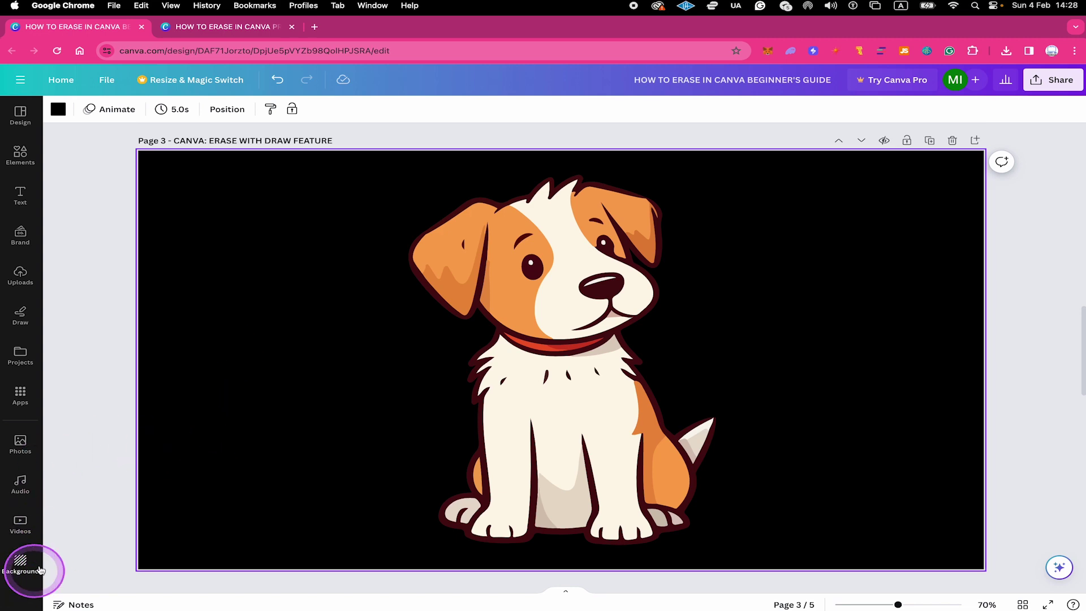
Step: View the background choices for page 3 and the "dog" graphics in the elements library
click(21, 562)
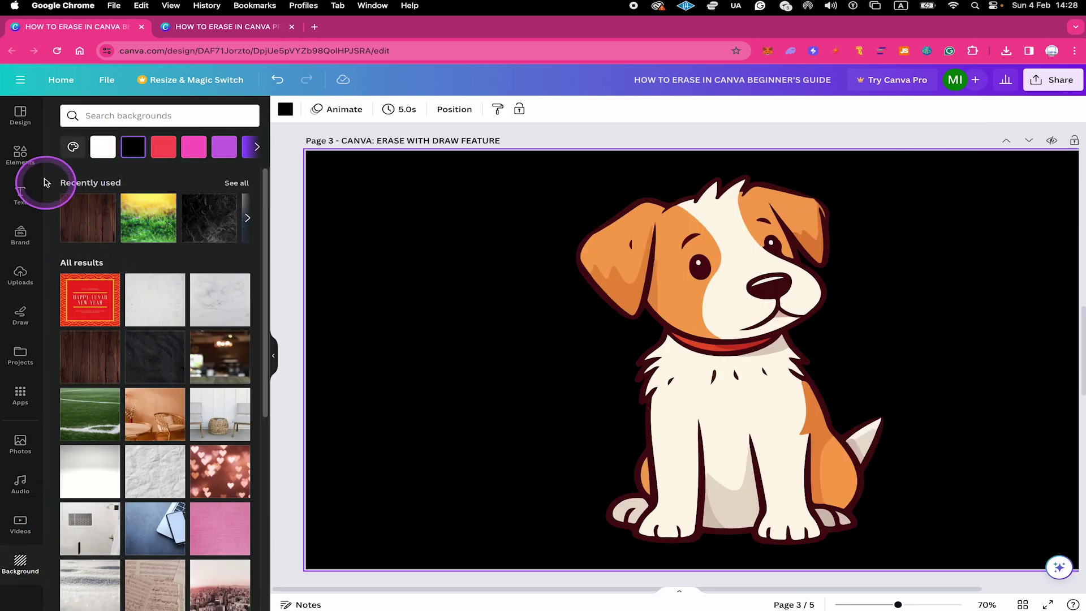
click(22, 150)
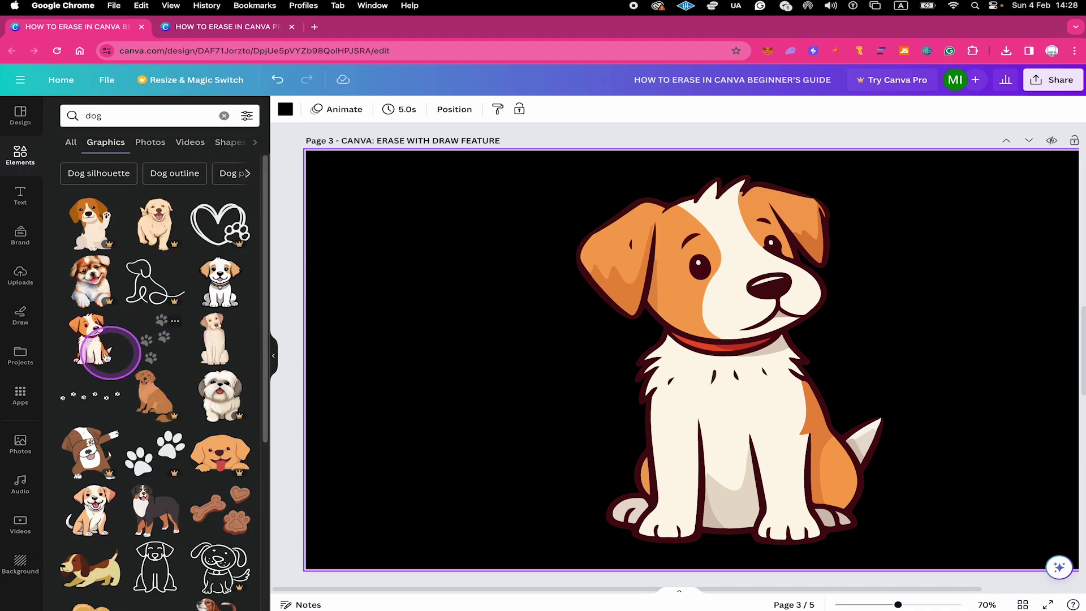
Step: Choose the Marker drawing tool for page 3's dog image and set it to the black preset marker colour
click(273, 355)
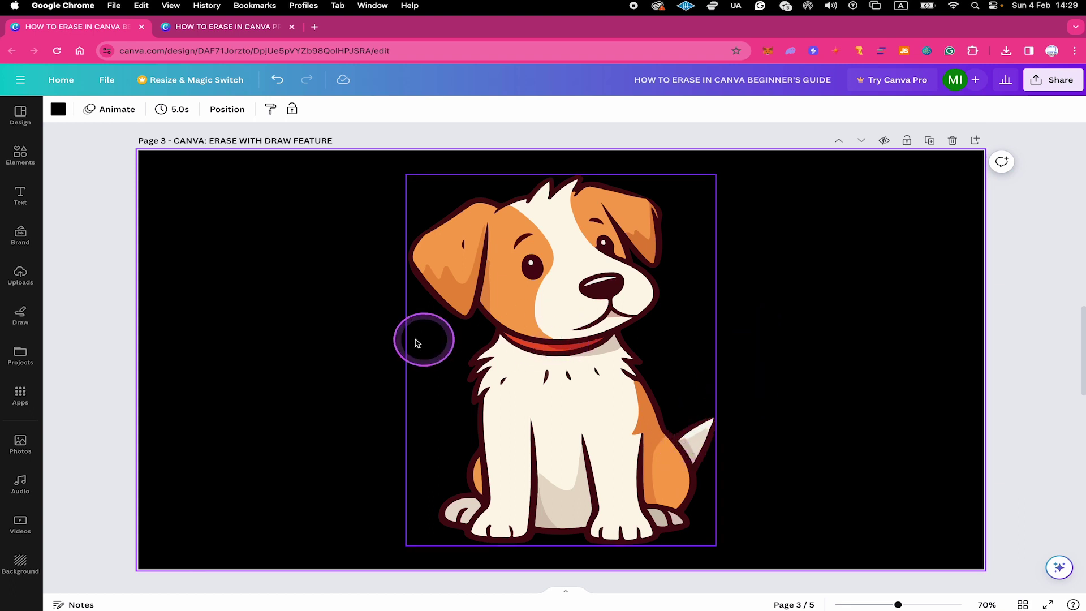
click(32, 322)
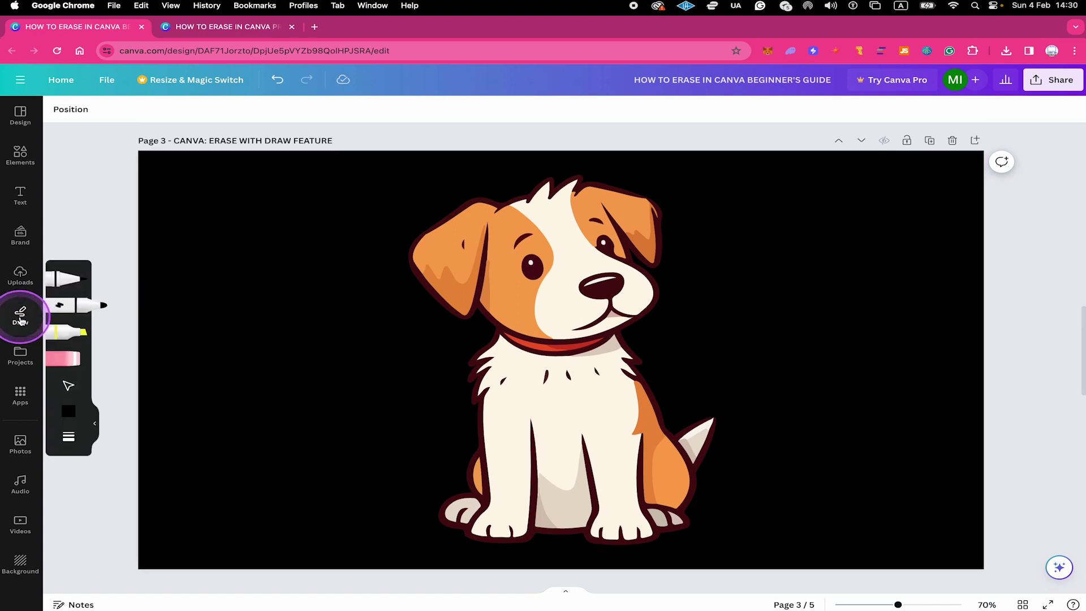
click(99, 306)
click(69, 411)
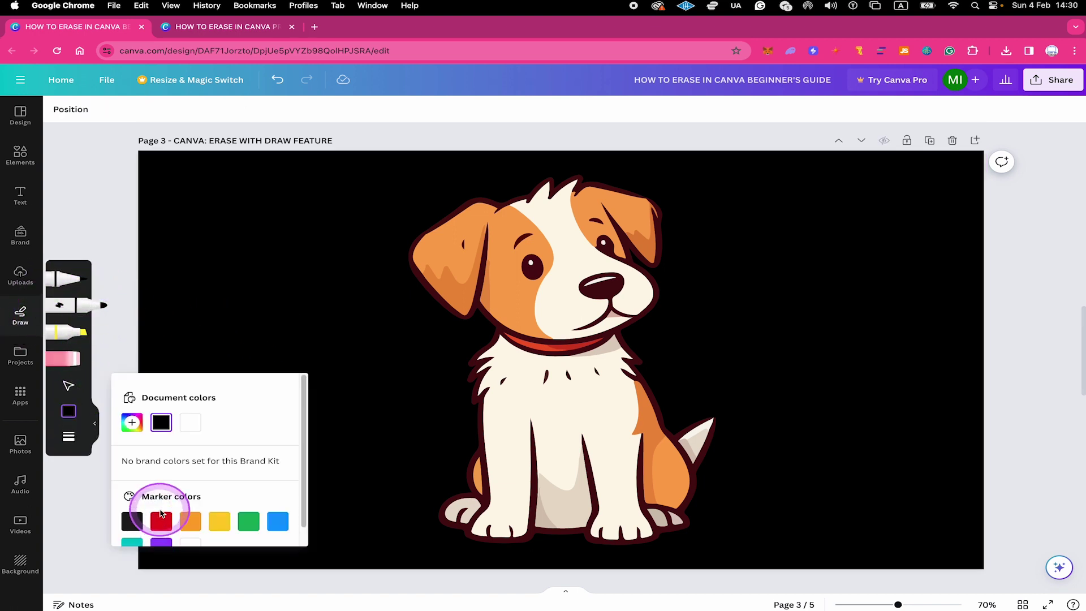
click(128, 522)
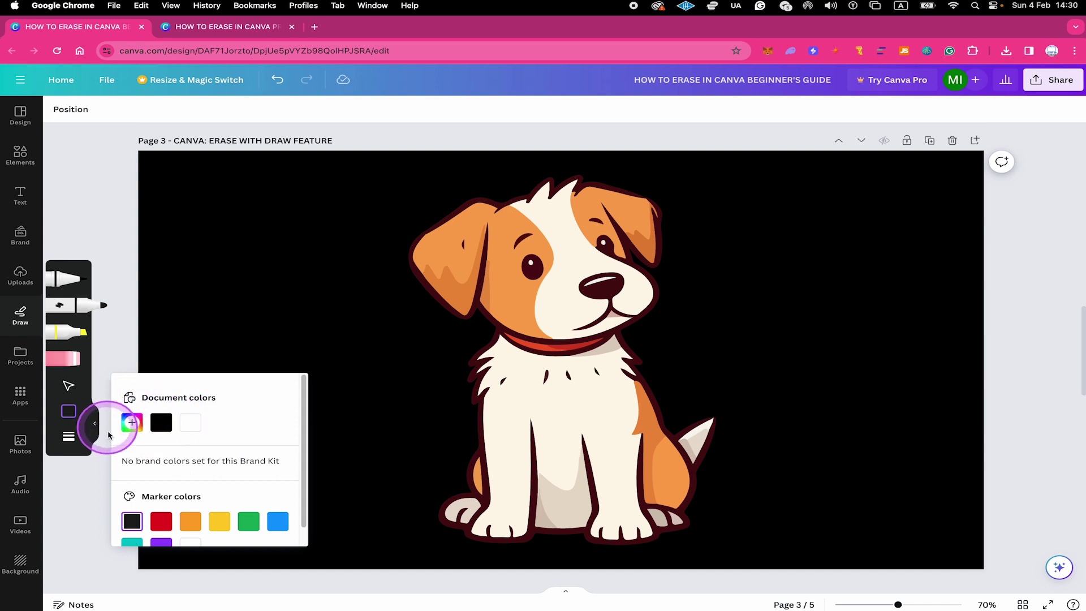
Step: Match the marker's colour to page 3's background by sampling #000000 from the design
click(127, 428)
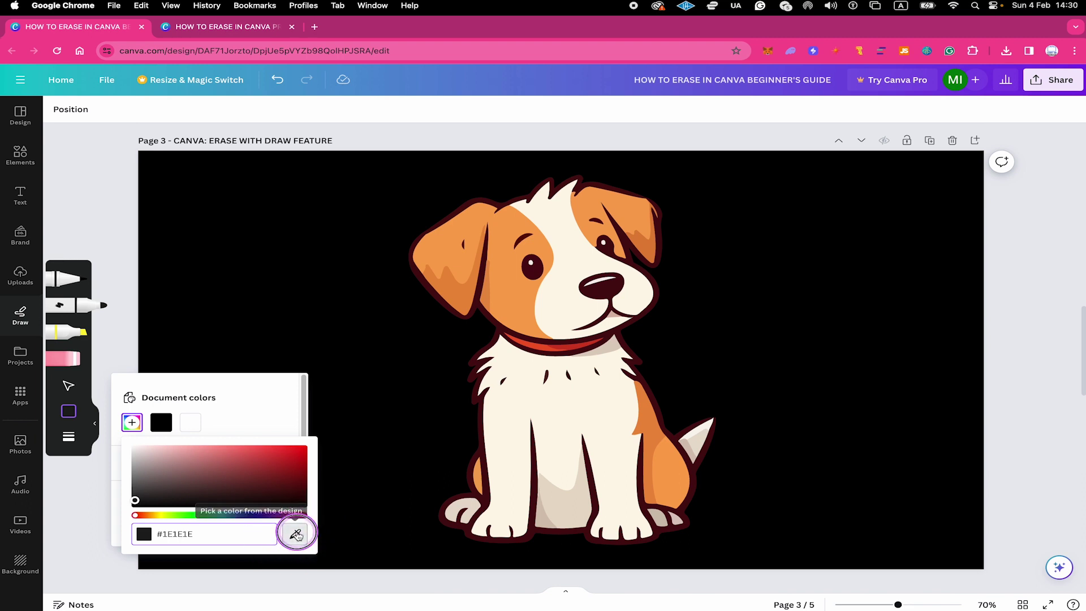
click(295, 533)
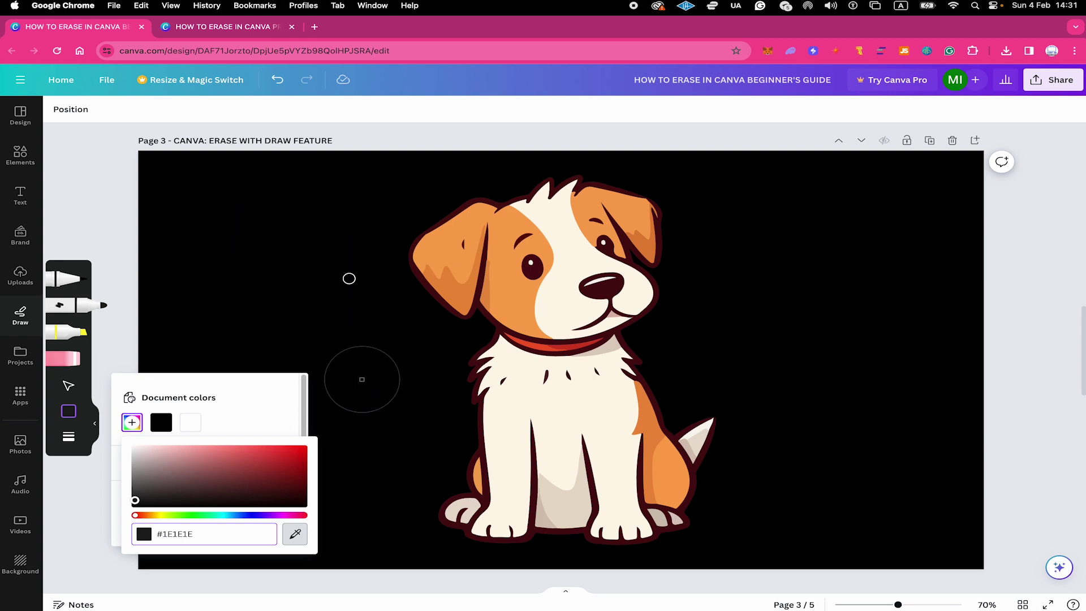
click(362, 378)
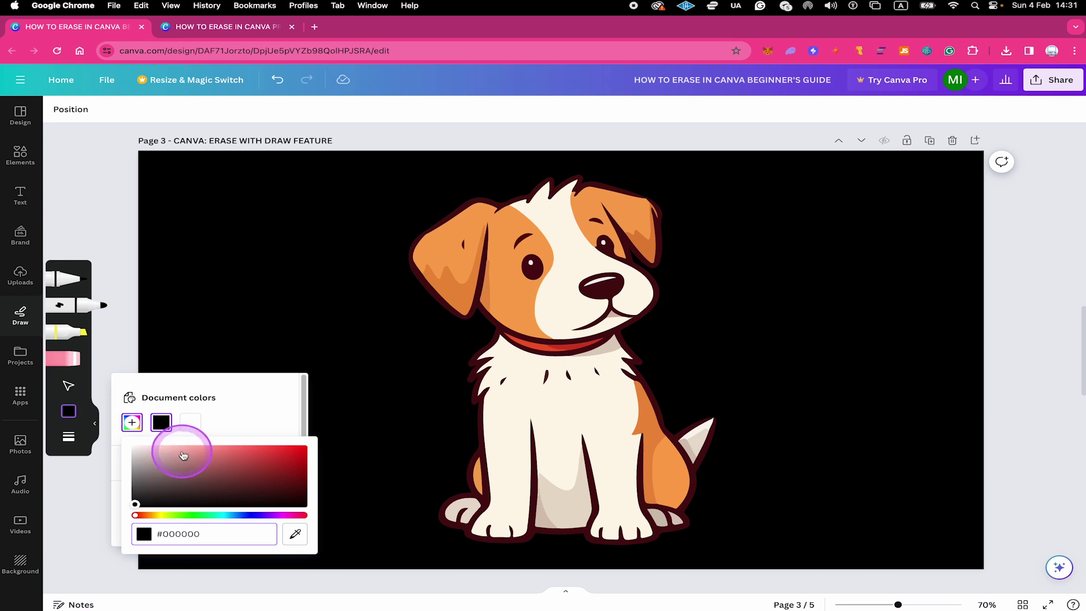
click(254, 335)
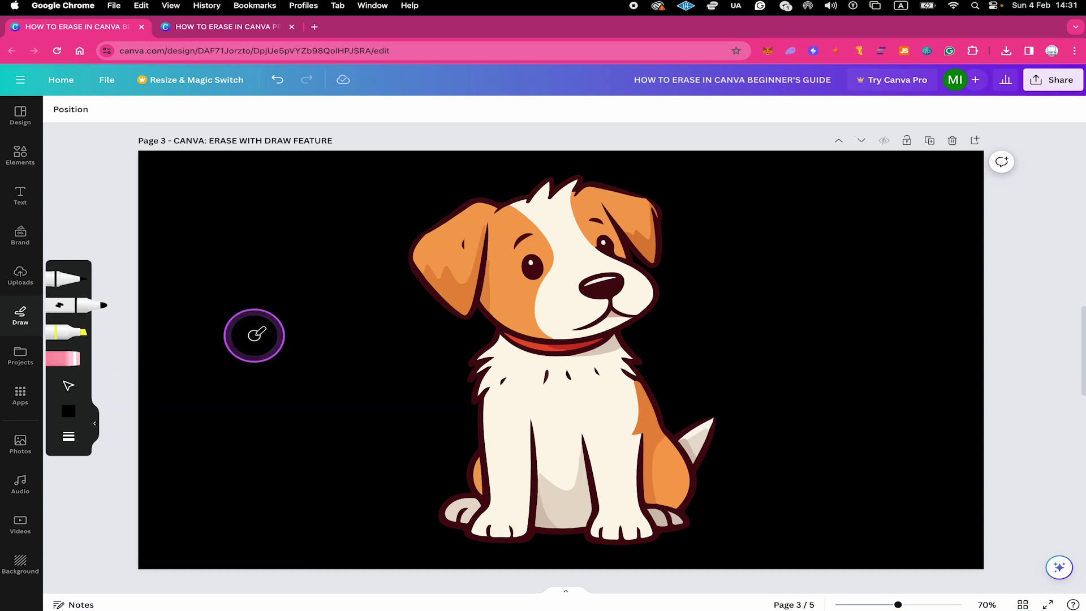
Step: Paint over the dog's tail with the marker, undoing one stroke and repainting closely along the dog's back
scroll(701, 342, up, 5)
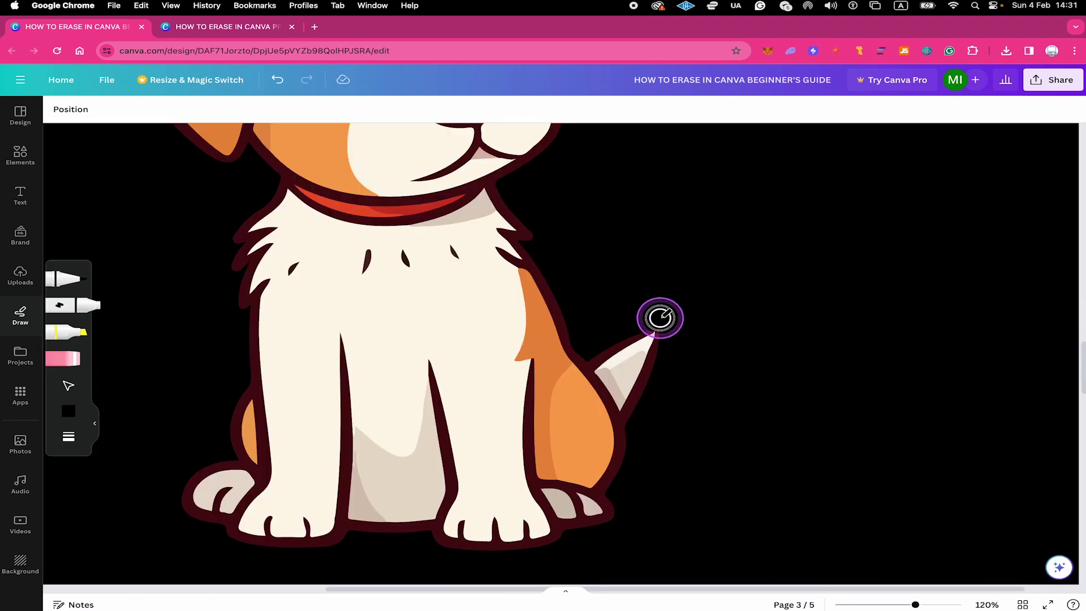
mouse_move(659, 315)
mouse_down()
mouse_move(680, 367)
mouse_move(636, 348)
mouse_move(657, 413)
mouse_move(628, 412)
mouse_up()
drag(915, 605, 942, 605)
mouse_move(673, 372)
mouse_down()
mouse_move(735, 475)
mouse_move(748, 542)
mouse_move(724, 479)
mouse_up()
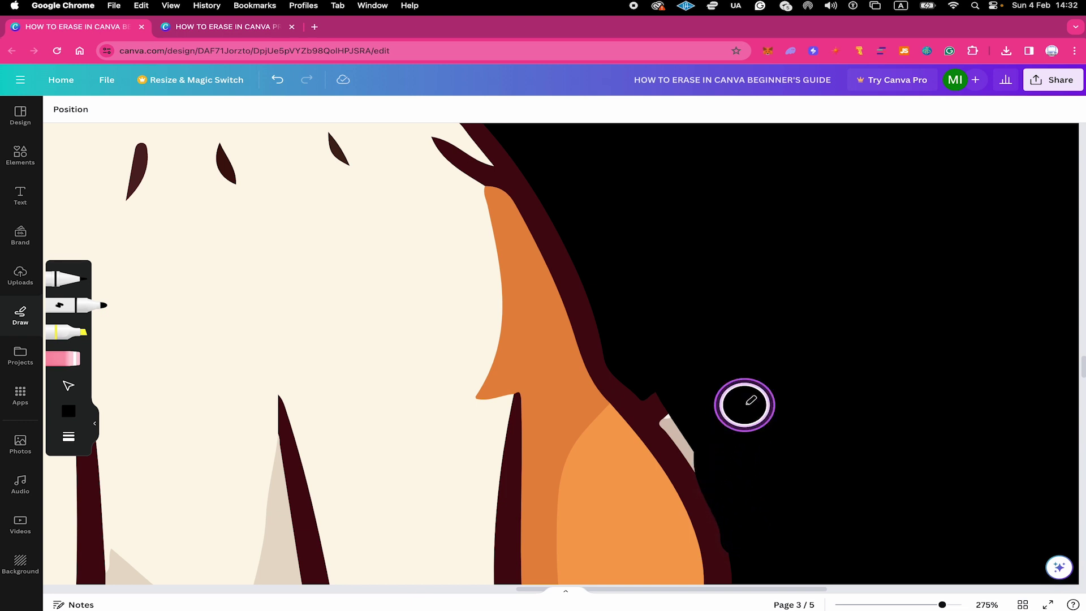
key(super+z)
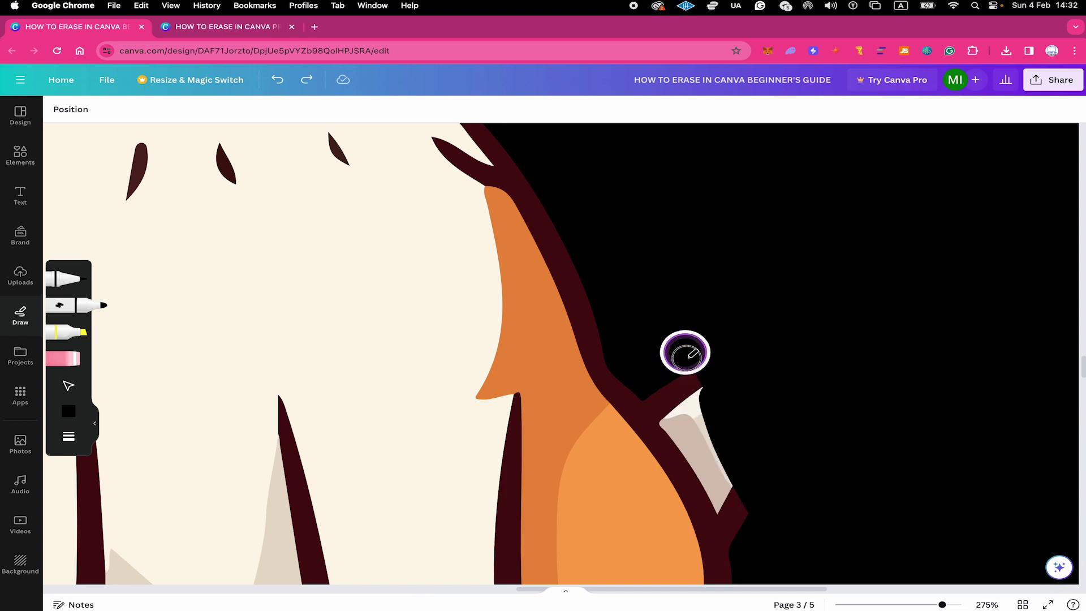
mouse_move(686, 354)
mouse_down()
mouse_move(756, 505)
mouse_move(754, 542)
mouse_move(709, 428)
mouse_move(680, 389)
mouse_move(666, 391)
mouse_move(739, 496)
mouse_move(755, 561)
mouse_move(769, 561)
mouse_move(773, 532)
mouse_up()
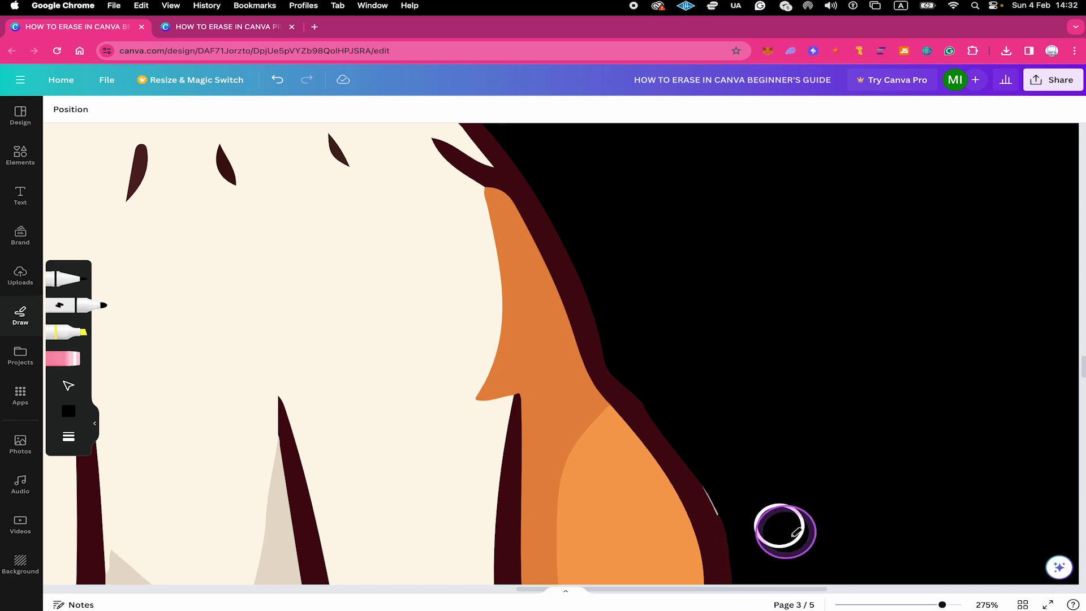
Step: Paint over the thin light sliver of tail left along the dog's hindquarters
drag(941, 605, 962, 605)
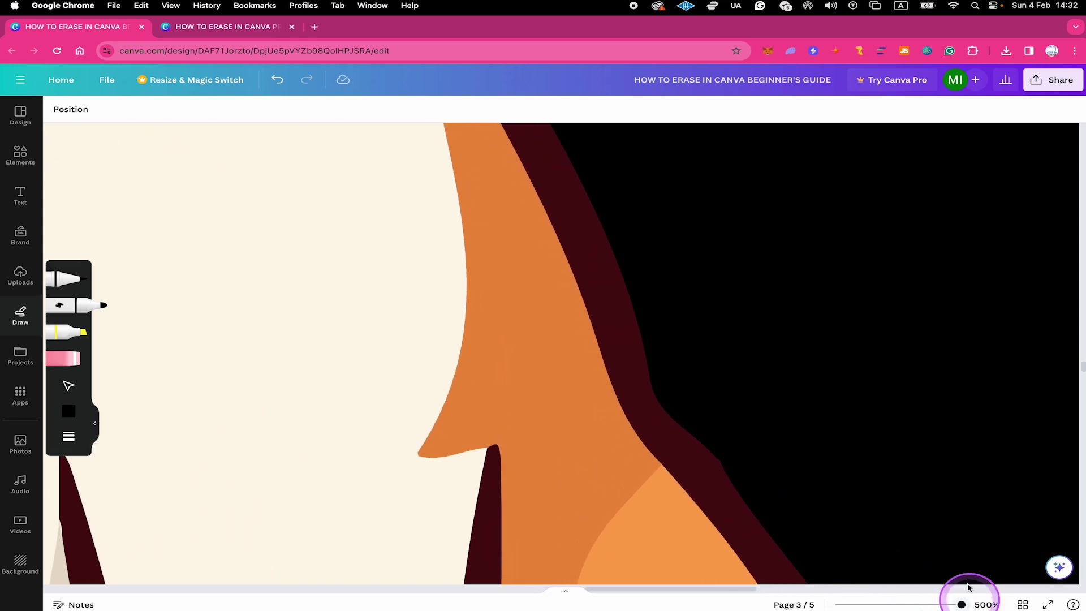
scroll(877, 431, down, 5)
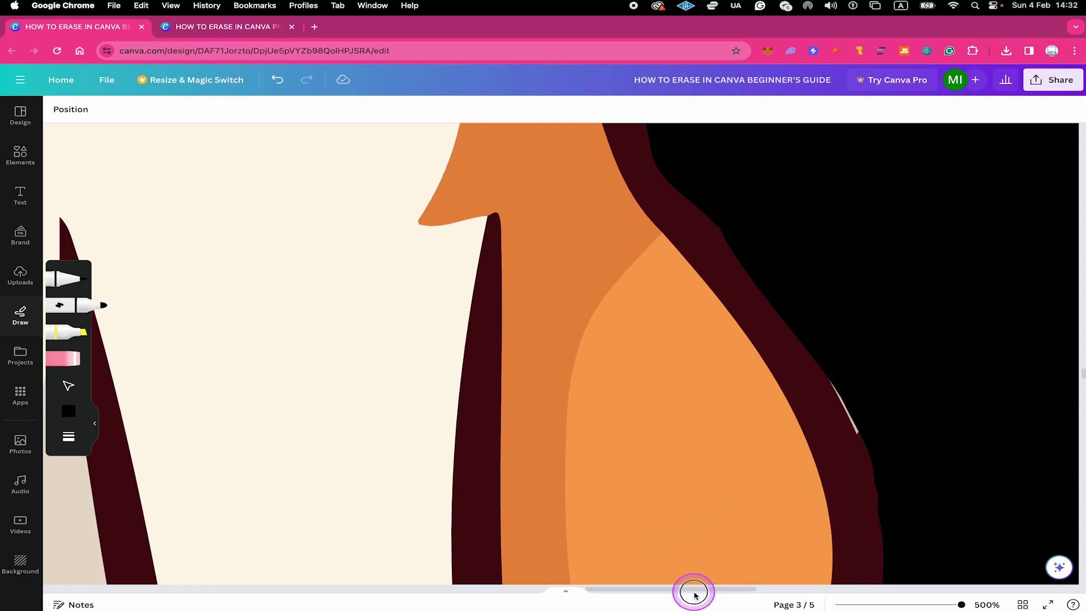
drag(696, 589, 720, 589)
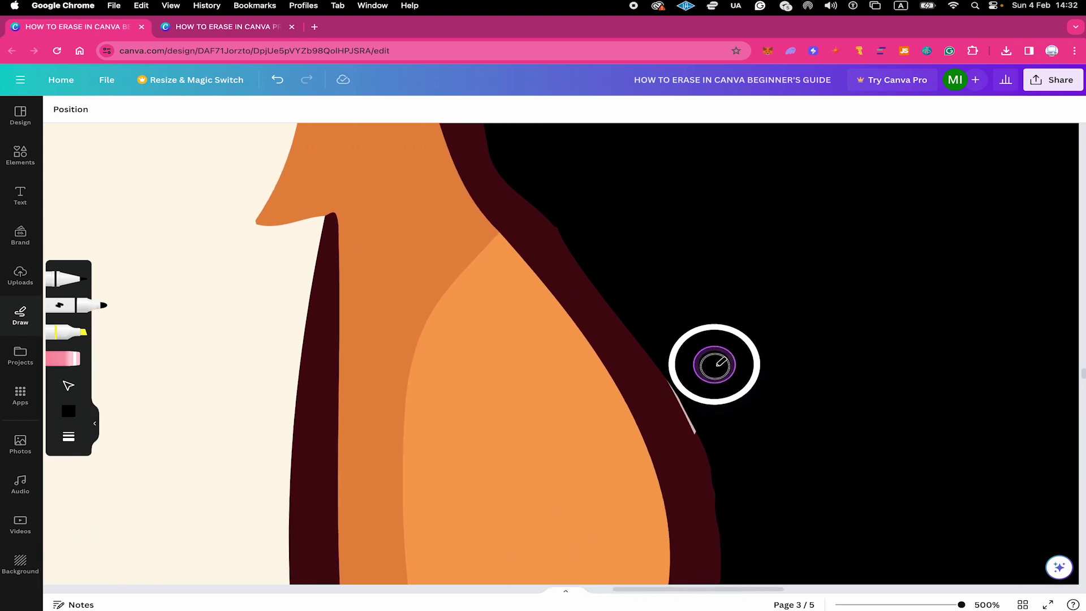
mouse_move(721, 383)
mouse_down()
mouse_move(706, 360)
mouse_move(769, 495)
mouse_up()
key(super+alt+0)
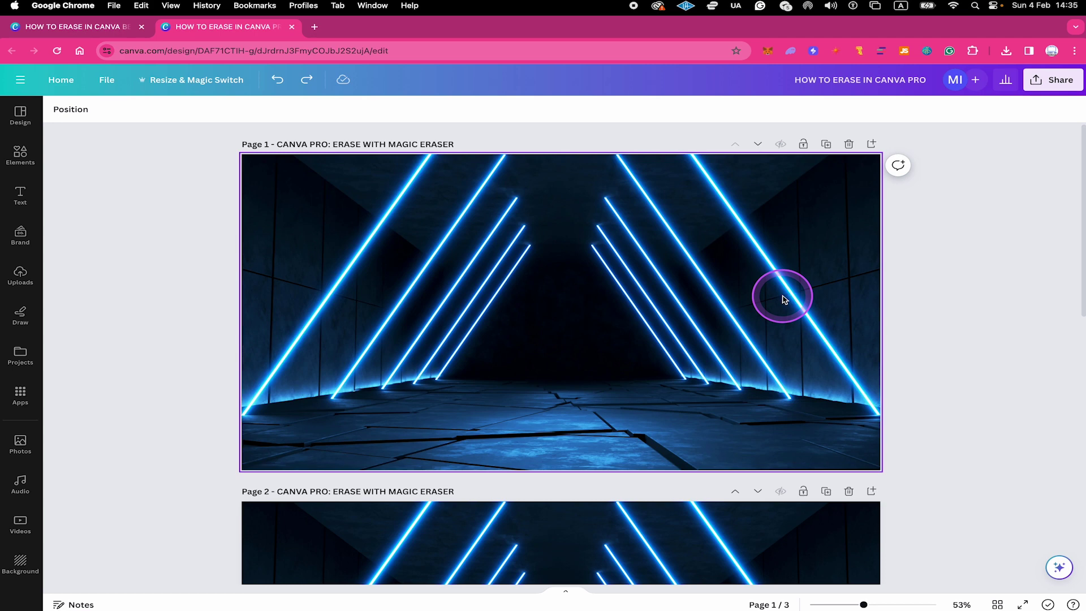
Step: Use Magic Eraser on page 1's neon tunnel photo to brush over the outermost left light beam
scroll(784, 300, up, 5)
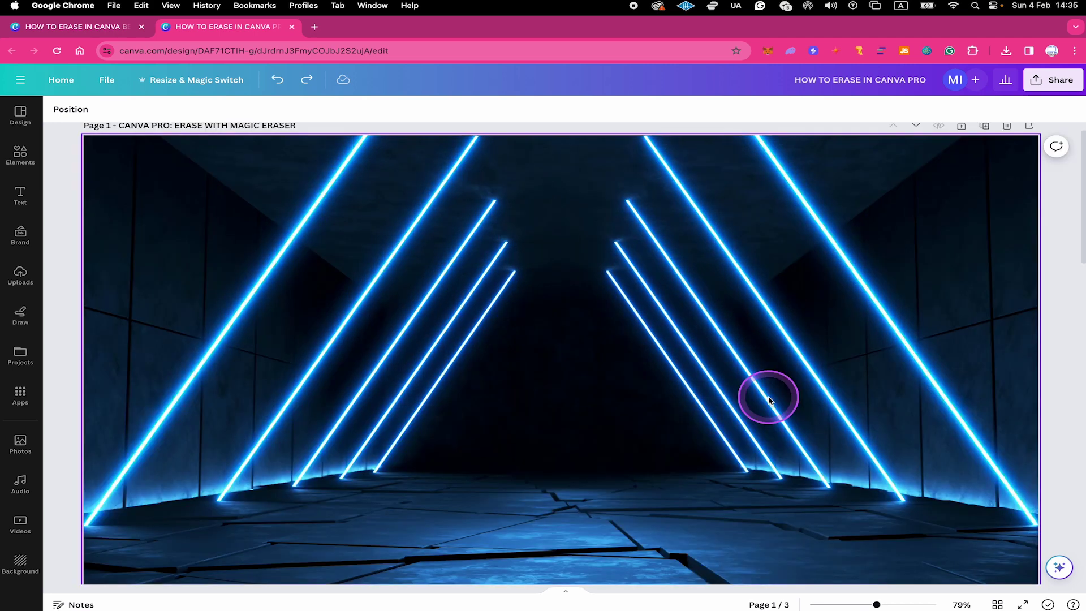
click(587, 368)
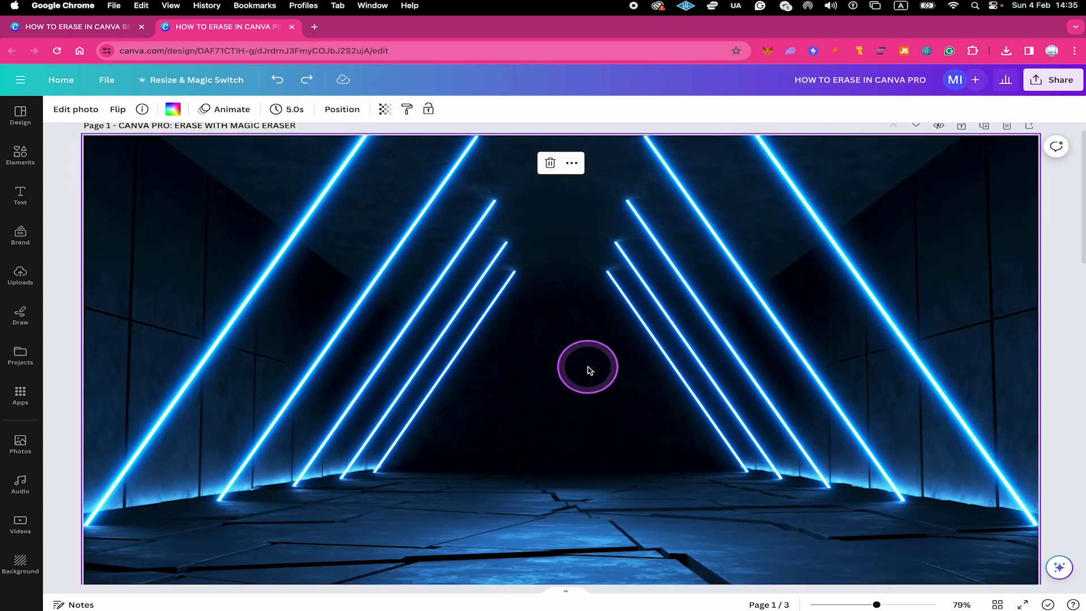
click(75, 109)
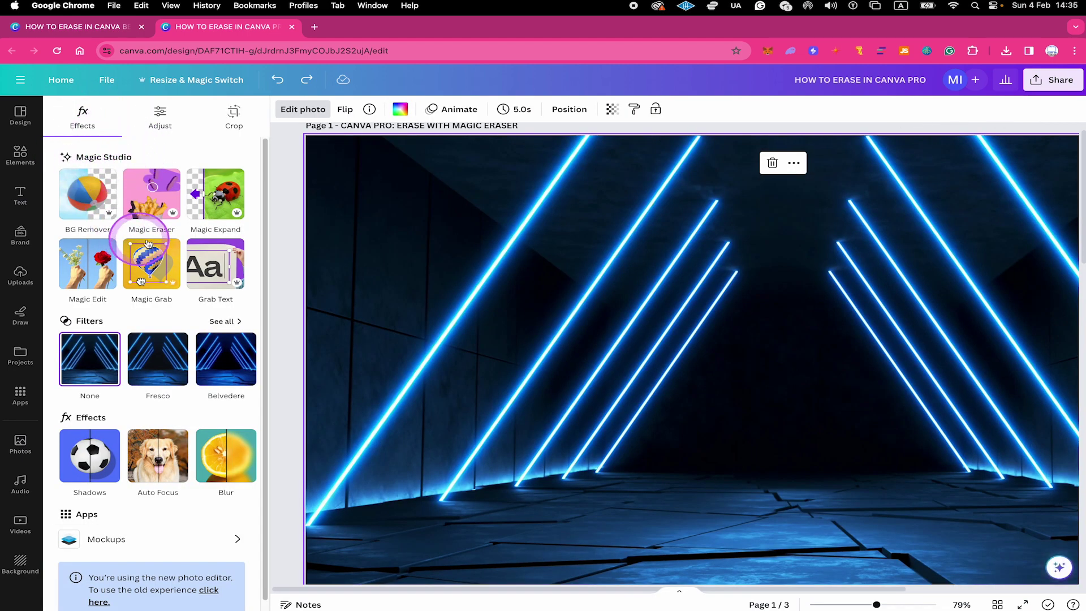
click(124, 182)
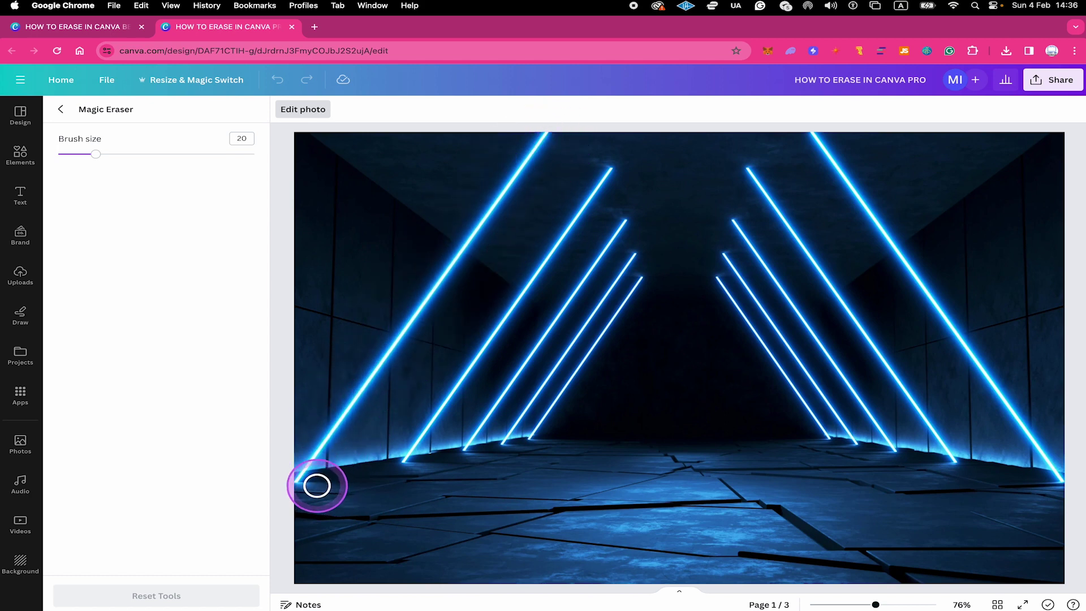
mouse_move(303, 479)
mouse_down()
mouse_move(379, 362)
mouse_move(440, 299)
mouse_move(550, 127)
mouse_move(306, 470)
mouse_up()
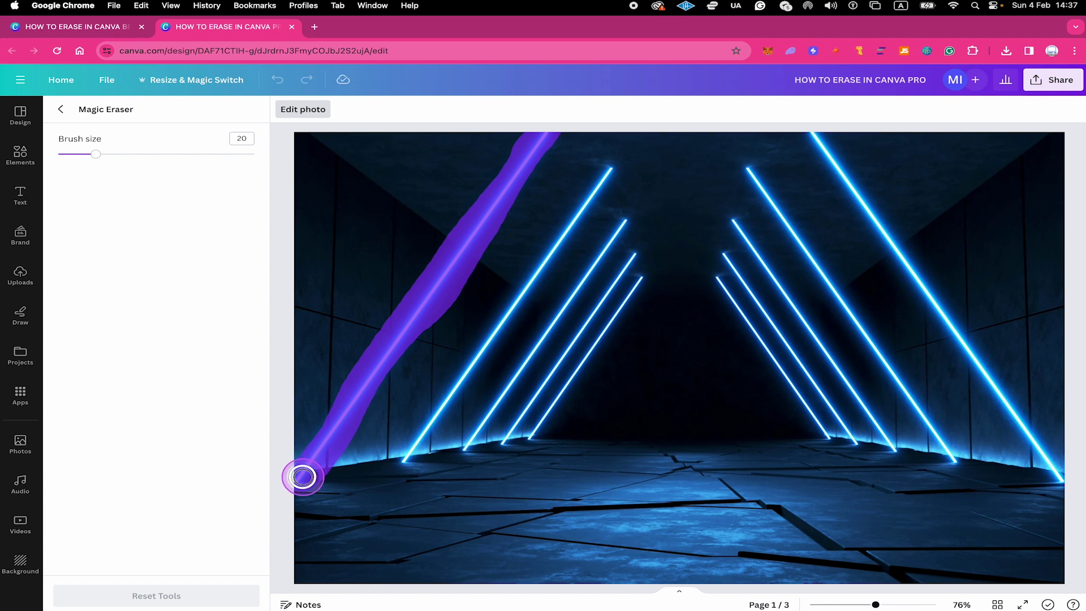
drag(302, 477, 304, 478)
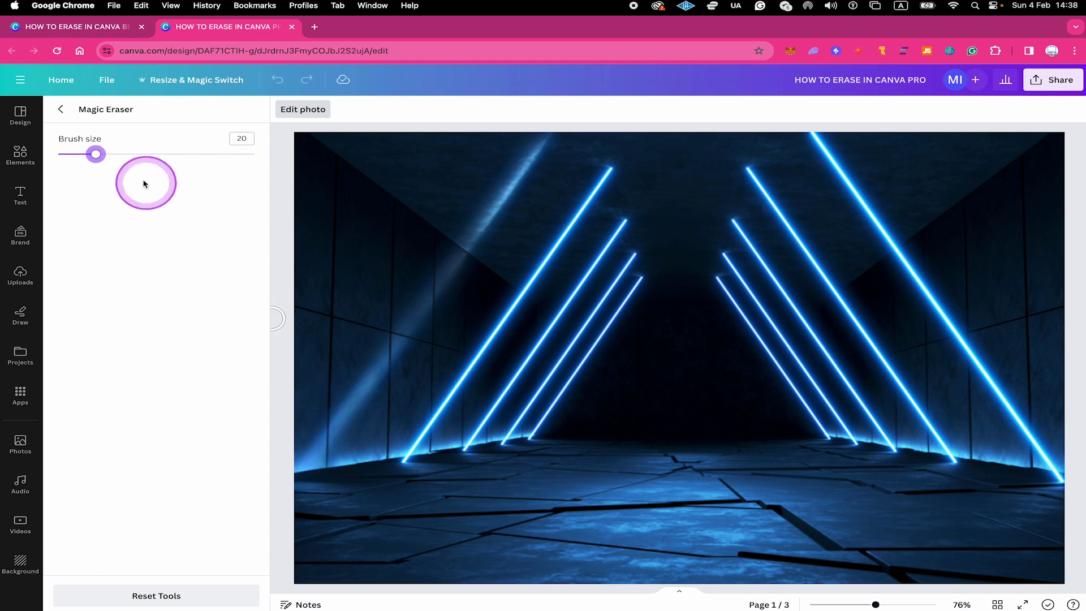
Step: Set the Magic Eraser brush size to 29 and brush over the faint remains of the outermost left light beam
click(97, 155)
drag(97, 154, 113, 153)
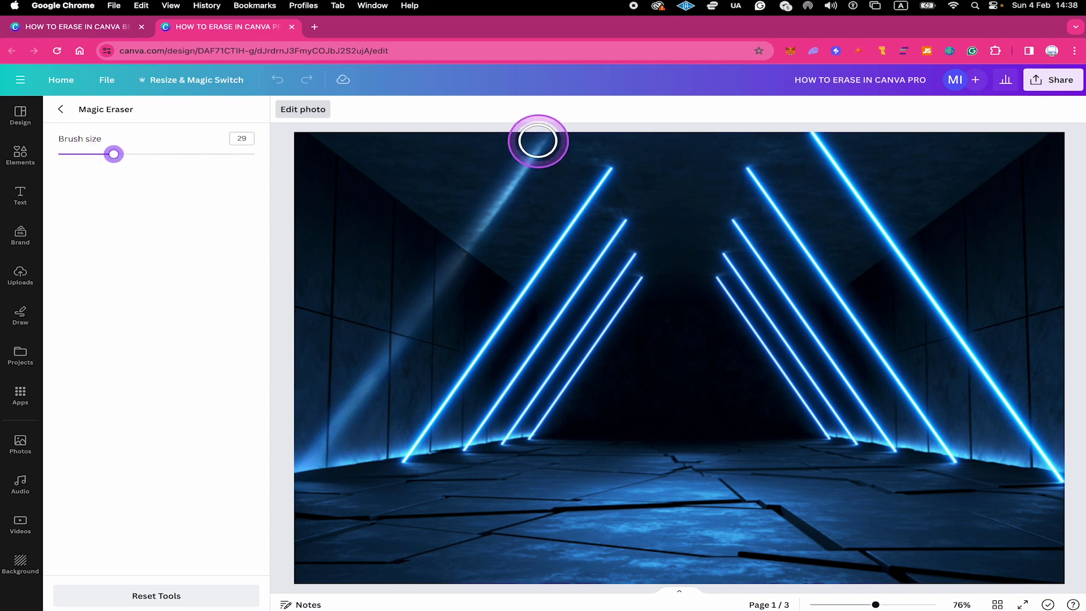
mouse_move(553, 135)
mouse_down()
mouse_move(383, 344)
mouse_move(304, 468)
mouse_up()
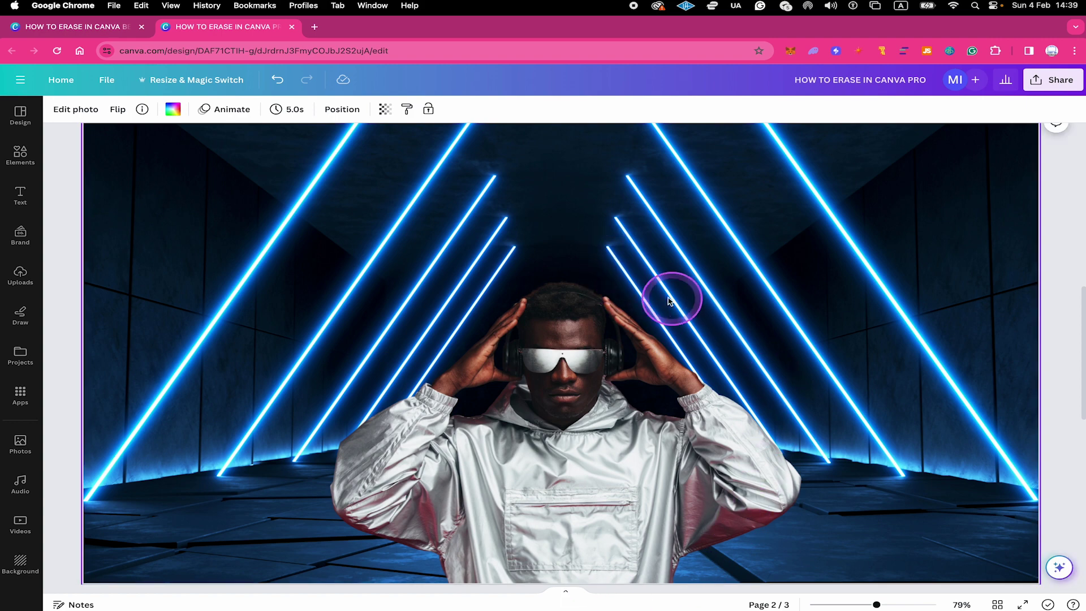
Step: Open page 2's photo in Magic Eraser, set the brush size to 58 and brush over the man in the silver jacket
click(79, 110)
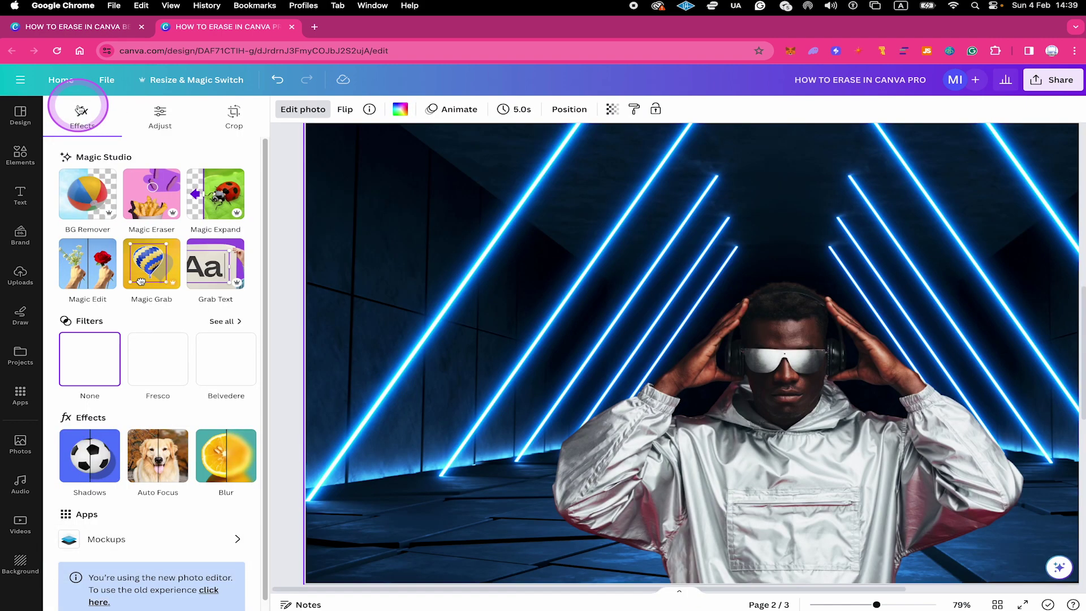
click(145, 209)
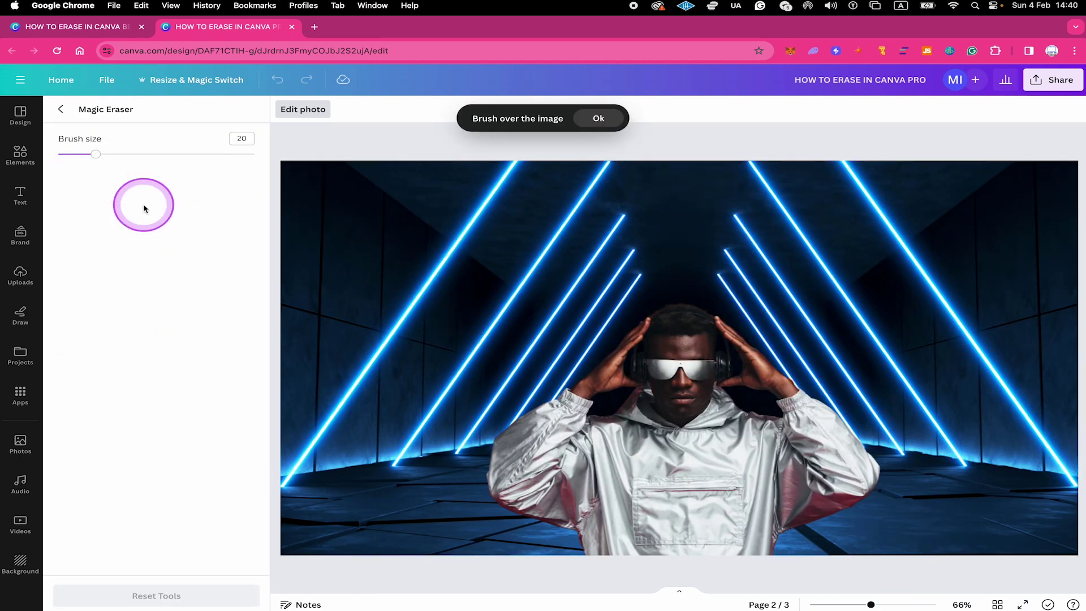
drag(96, 154, 170, 153)
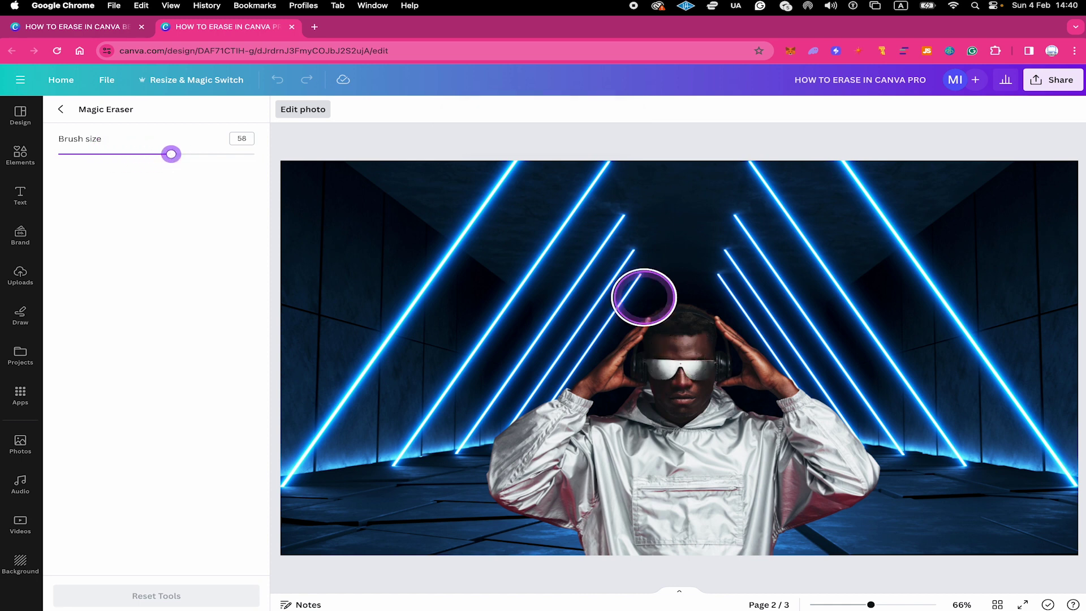
mouse_move(644, 298)
mouse_down()
mouse_move(700, 315)
mouse_move(697, 354)
mouse_move(773, 362)
mouse_move(858, 467)
mouse_move(843, 503)
mouse_move(772, 538)
mouse_move(566, 545)
mouse_move(499, 492)
mouse_move(512, 451)
mouse_move(623, 360)
mouse_move(573, 508)
mouse_move(555, 471)
mouse_move(585, 477)
mouse_move(598, 466)
mouse_move(779, 505)
mouse_move(778, 475)
mouse_move(795, 475)
mouse_move(793, 455)
mouse_move(720, 413)
mouse_move(724, 402)
mouse_move(691, 426)
mouse_move(661, 396)
mouse_move(615, 400)
mouse_move(676, 418)
mouse_up()
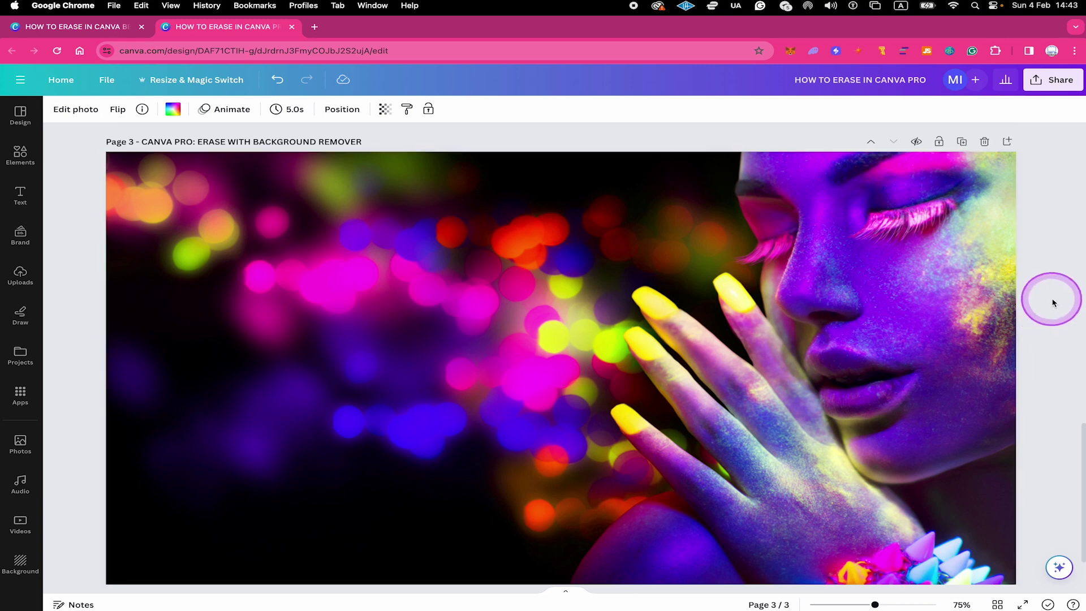
Step: Remove the background of the painted-face photo on page 3 with BG Remover
click(578, 277)
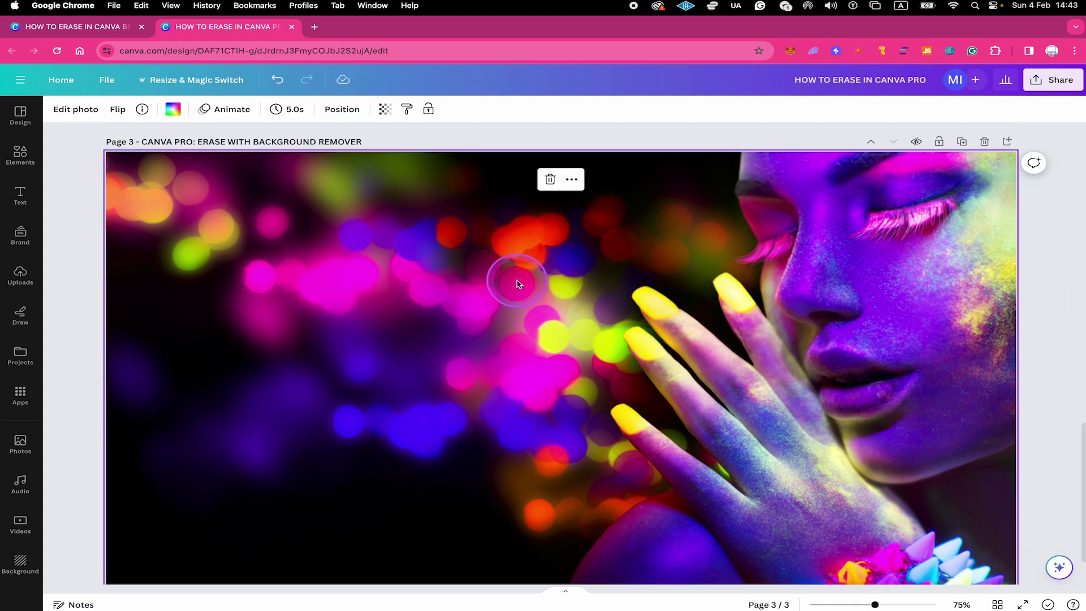
click(78, 108)
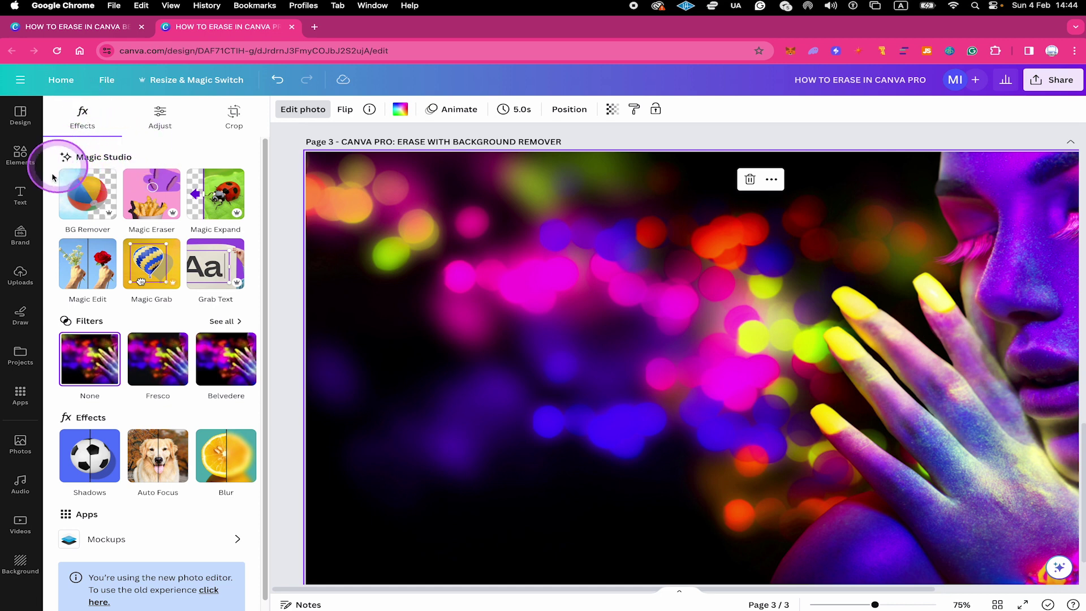
click(94, 204)
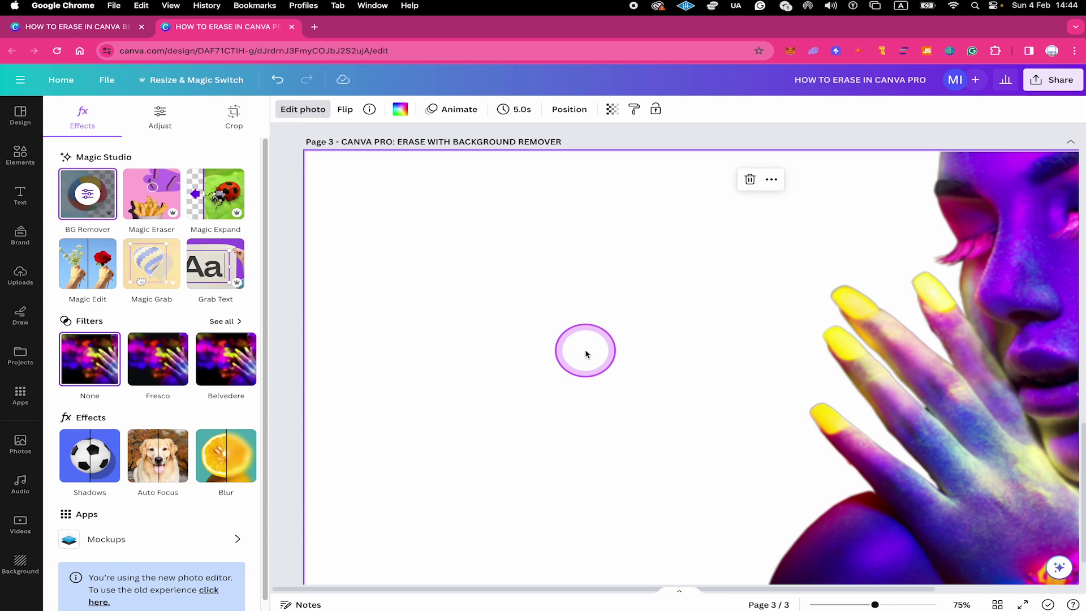
scroll(638, 416, down, 2)
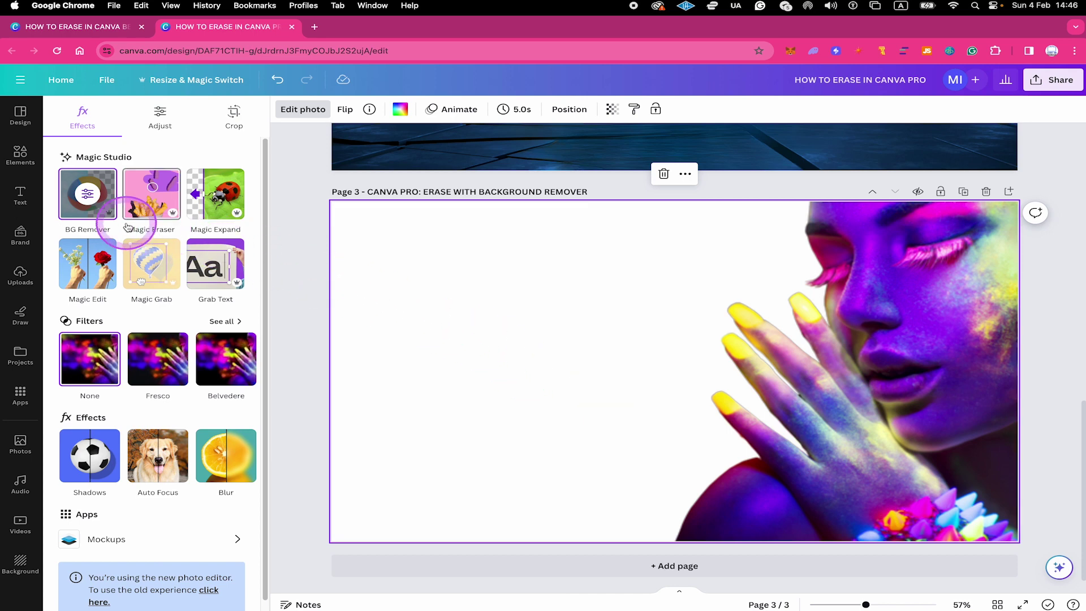
Step: Set the Background Remover's Erase brush to size 10 and erase the lowest finger of the hand
click(86, 194)
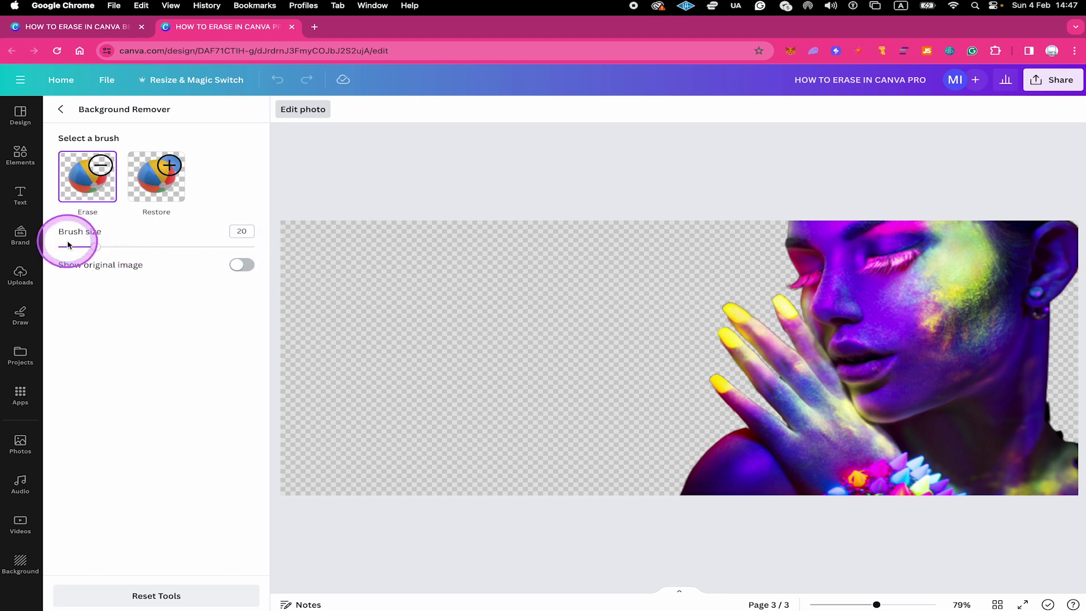
drag(97, 247, 78, 248)
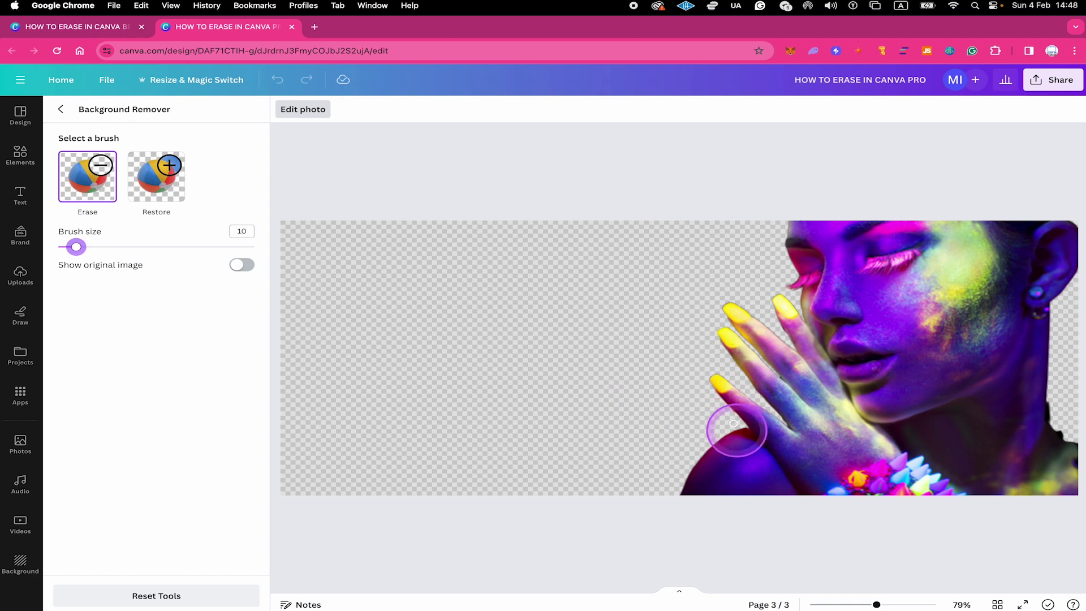
drag(876, 605, 910, 605)
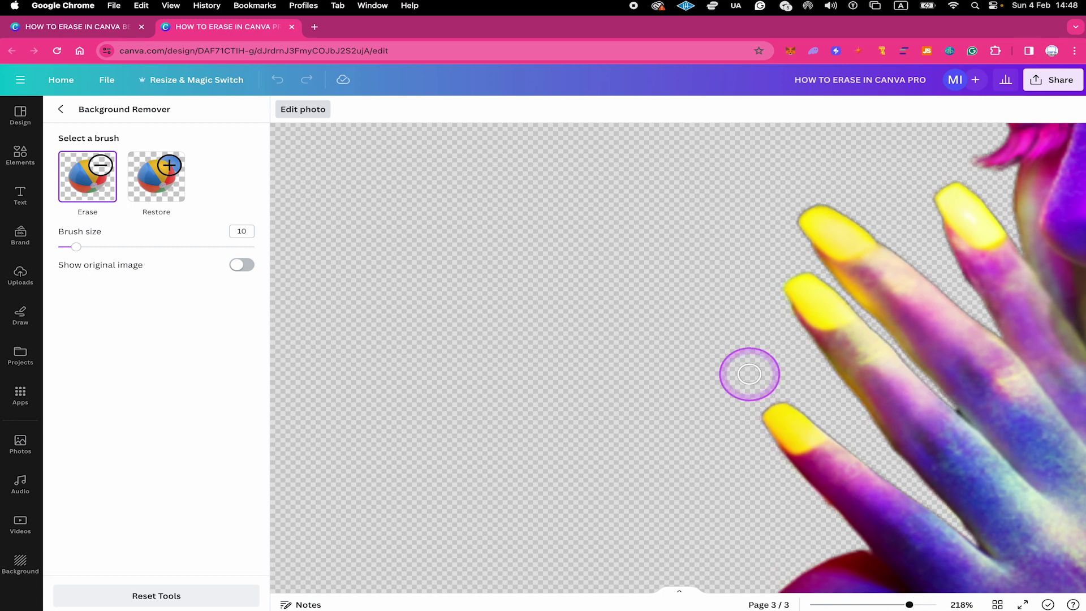
mouse_move(768, 373)
mouse_down()
mouse_move(787, 405)
mouse_move(765, 418)
mouse_move(823, 430)
mouse_move(782, 446)
mouse_move(788, 453)
mouse_move(857, 457)
mouse_move(875, 469)
mouse_move(865, 479)
mouse_move(897, 486)
mouse_move(940, 522)
mouse_move(858, 529)
mouse_move(937, 526)
mouse_move(857, 539)
mouse_move(814, 480)
mouse_up()
scroll(860, 477, down, 5)
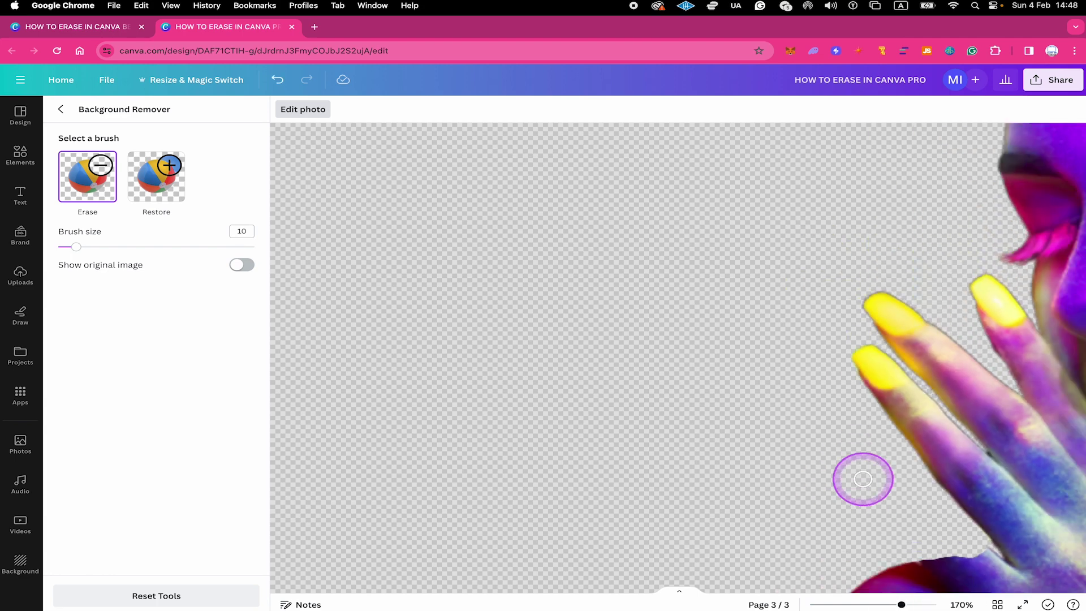
Step: Set the Erase brush size to 1 and clean up the remnants between the hand and the shoulder's upper edge
scroll(867, 453, up, 10)
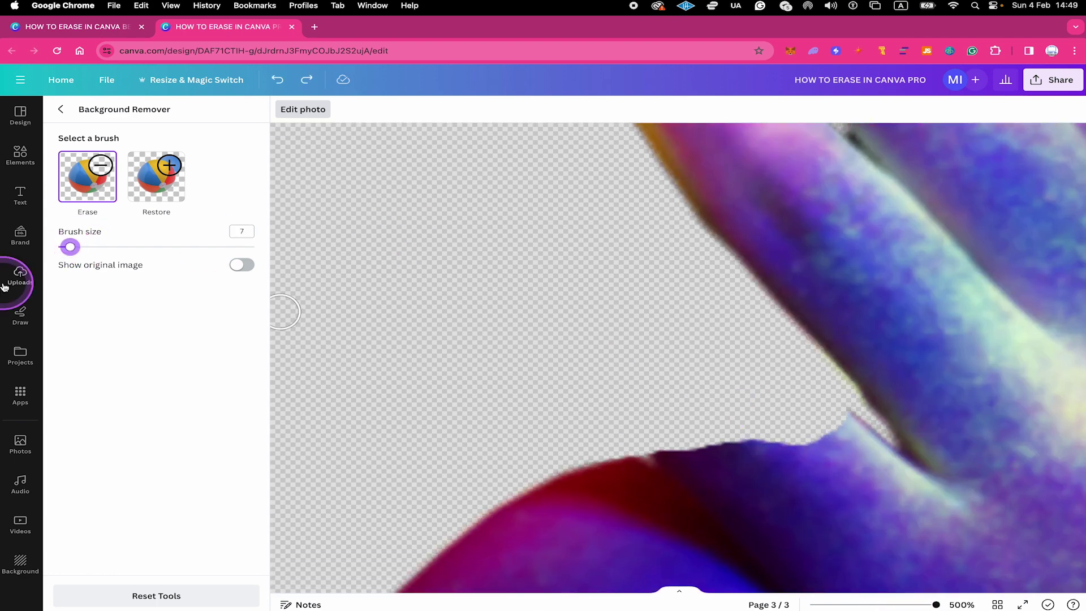
click(61, 249)
drag(60, 249, 58, 248)
mouse_move(875, 434)
mouse_down()
mouse_move(752, 441)
mouse_move(862, 406)
mouse_move(737, 440)
mouse_move(813, 443)
mouse_move(693, 443)
mouse_up()
scroll(884, 552, down, 10)
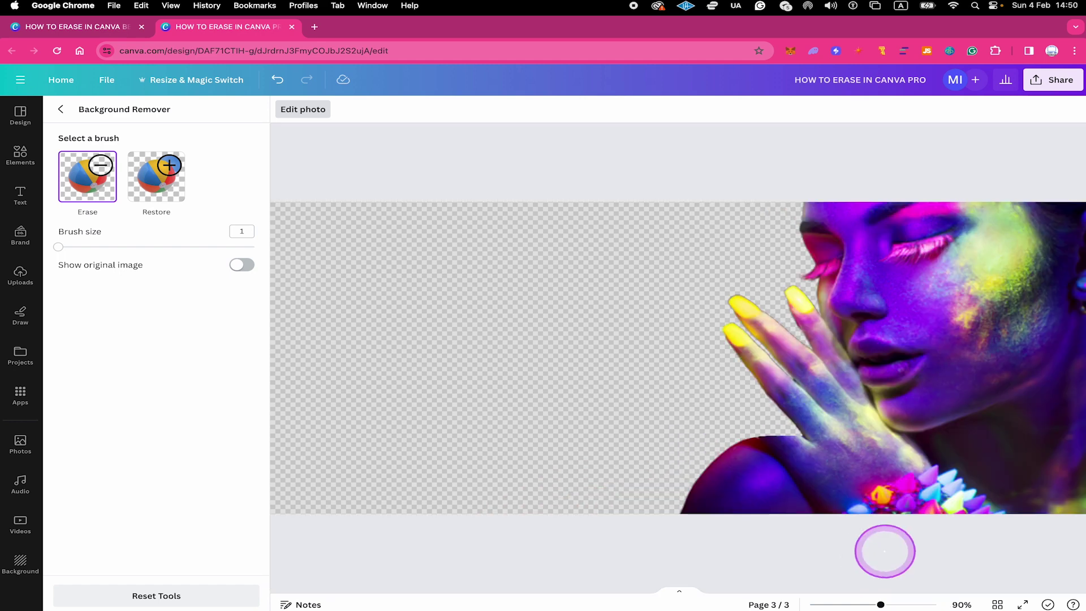